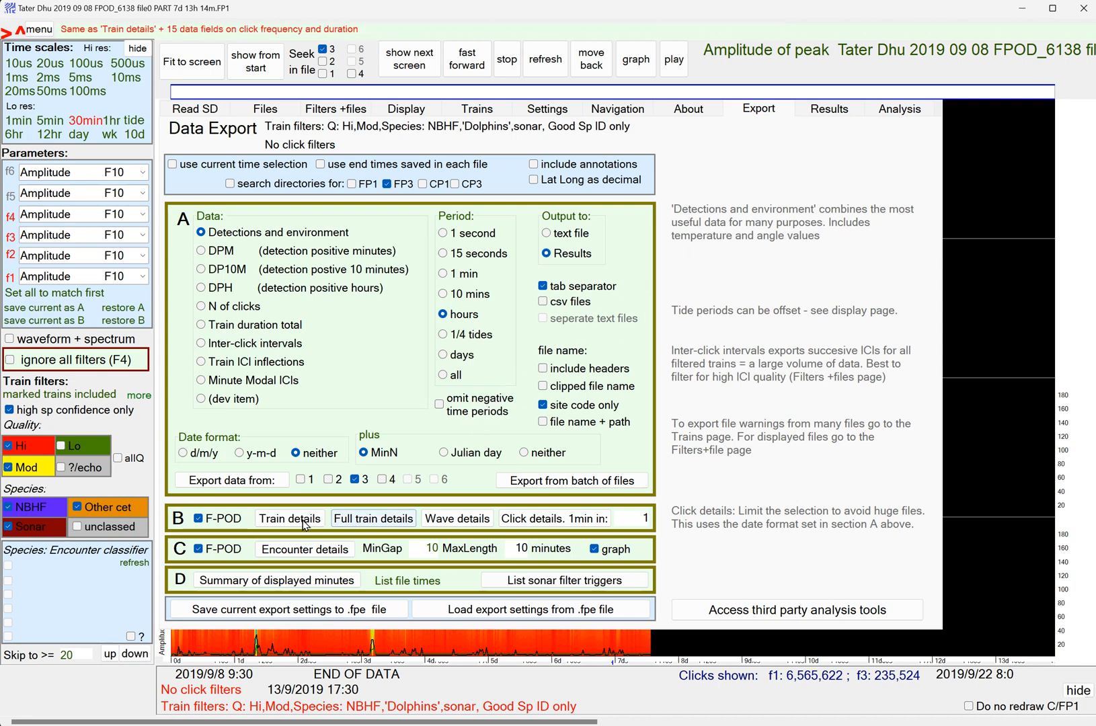
# Export the hourly detections and environment data from file 3 and cut the results to the clipboard.
pyautogui.click(258, 482)
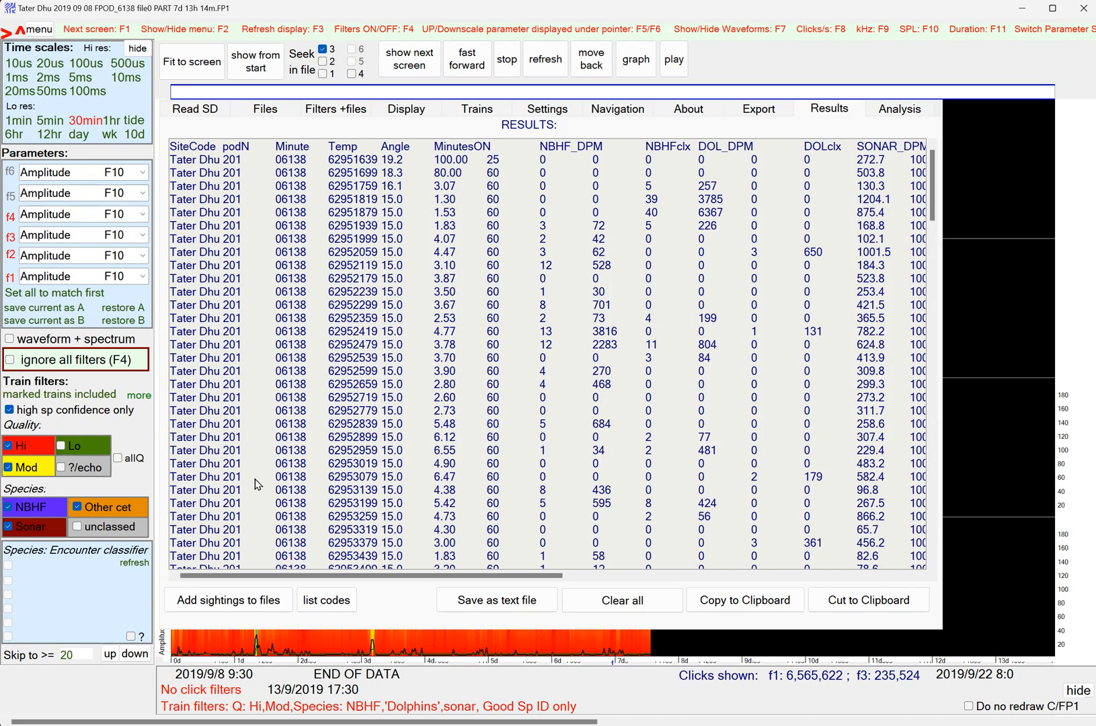
pyautogui.click(864, 604)
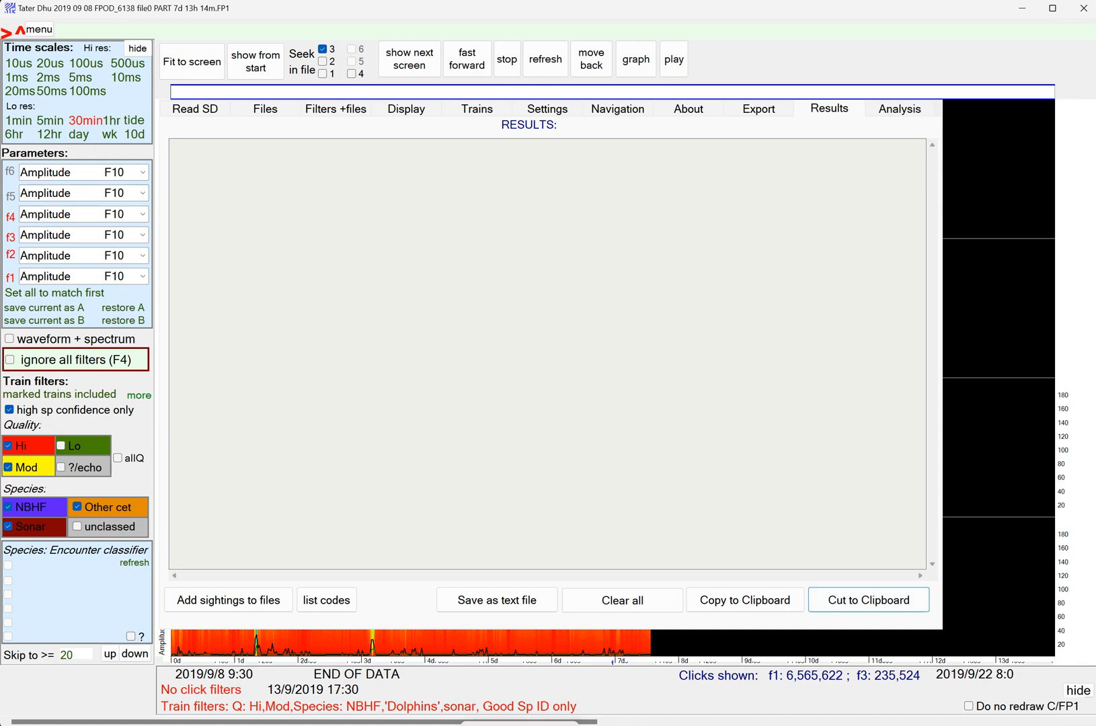
# Switch to the blank Excel workbook, paste the exported results starting at A1, and fit column G to its contents.
pyautogui.click(520, 724)
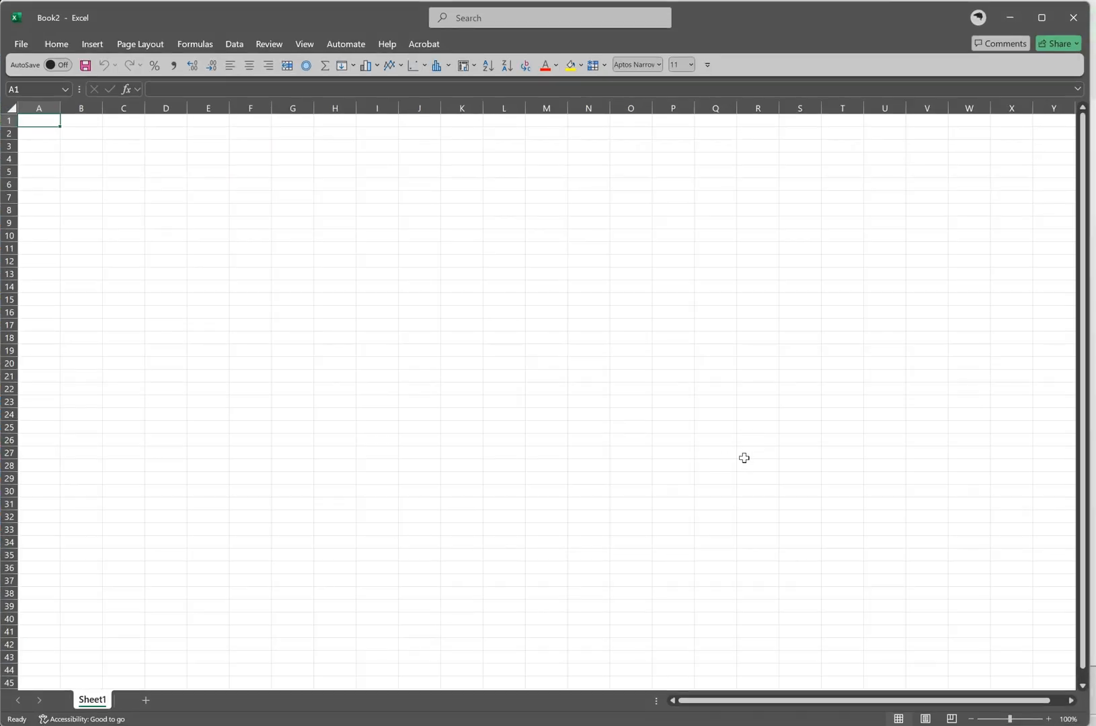
pyautogui.hotkey('ctrl', 'v')
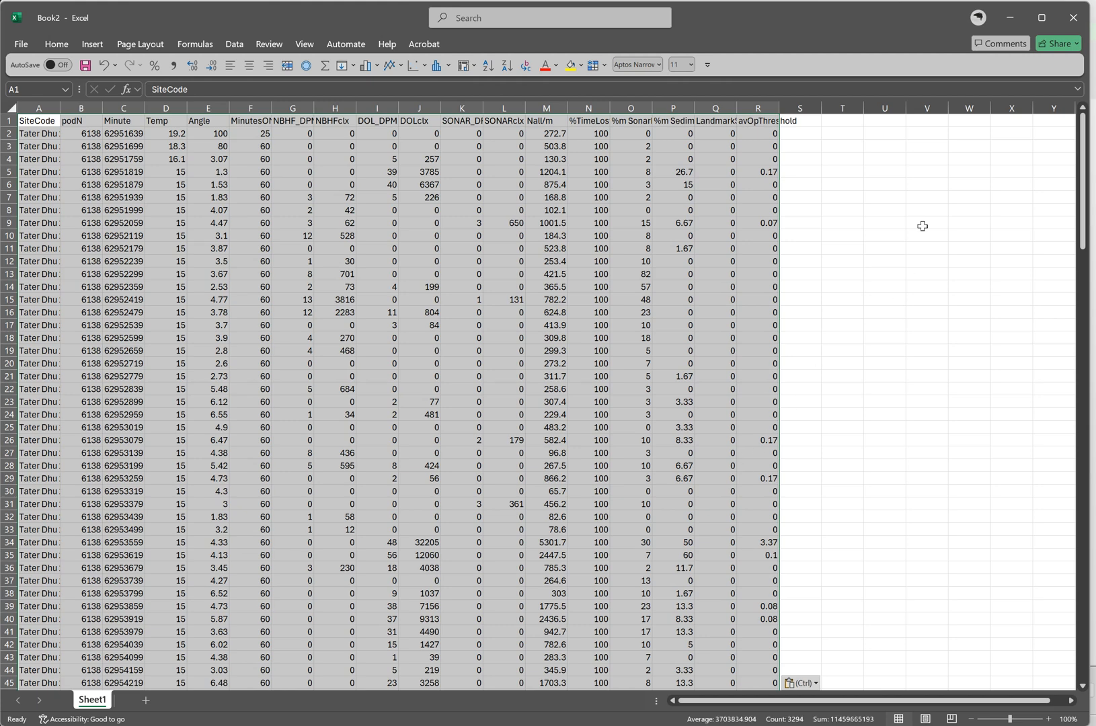
pyautogui.click(882, 195)
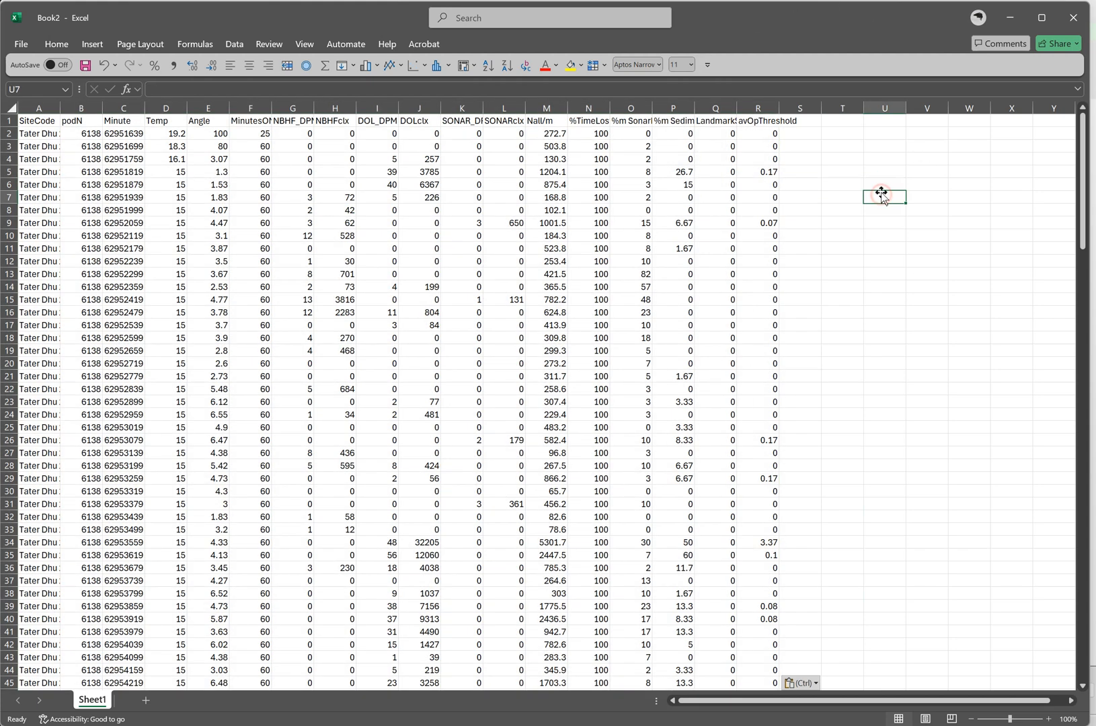
pyautogui.doubleClick(314, 110)
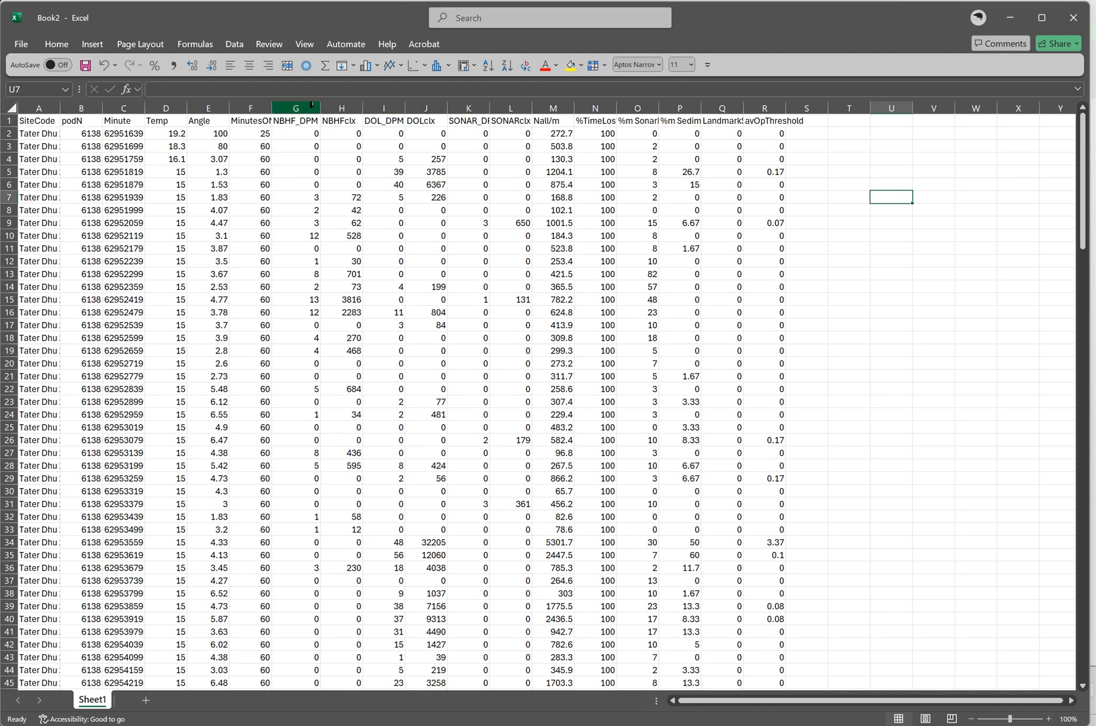
# Plot the DOL_DPM column as a 2-D line chart and enlarge it over the upper data rows.
pyautogui.click(379, 105)
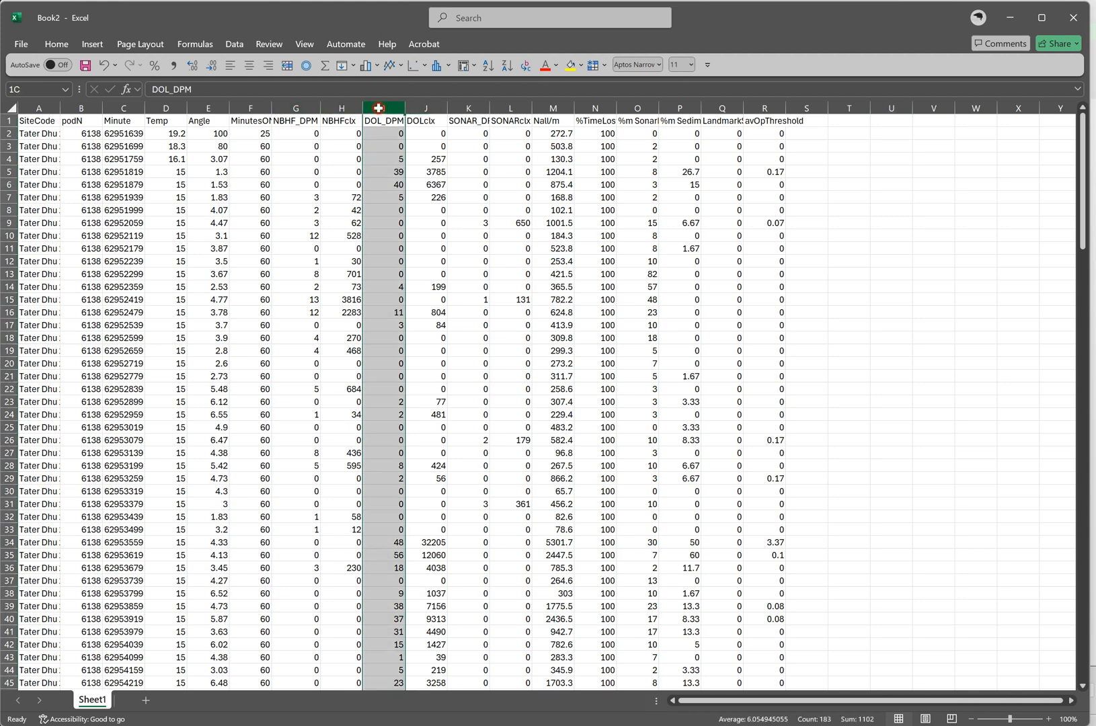
pyautogui.click(389, 66)
pyautogui.click(398, 113)
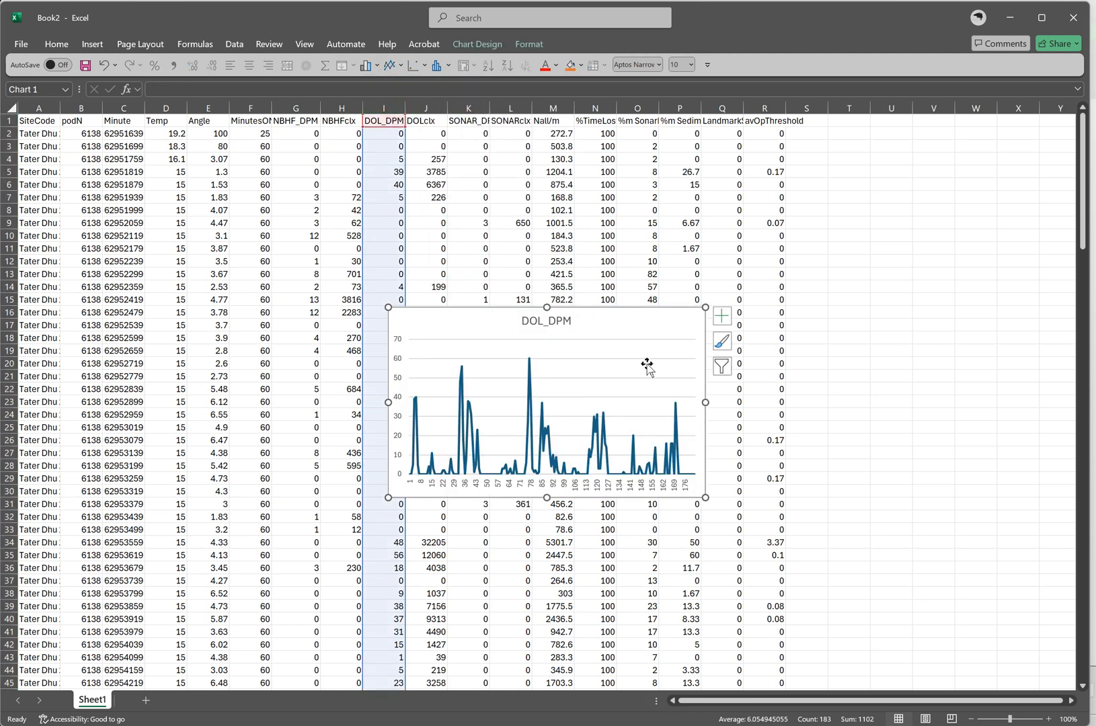
pyautogui.moveTo(666, 343); pyautogui.dragTo(395, 170)
pyautogui.moveTo(438, 347); pyautogui.dragTo(698, 397)
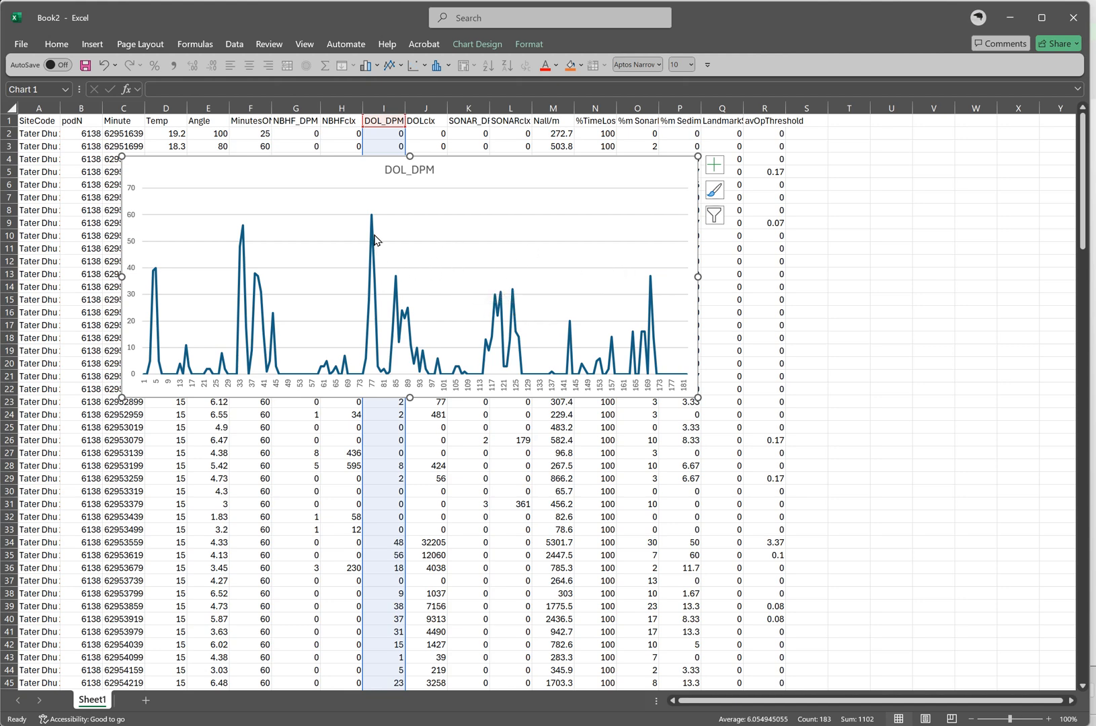
# Plot the DOLclx column as a 2-D line chart, placed directly below the DOL_DPM chart and widened to match it.
pyautogui.moveTo(372, 223)
pyautogui.click(431, 107)
pyautogui.click(389, 65)
pyautogui.click(402, 112)
pyautogui.moveTo(693, 319); pyautogui.dragTo(424, 414)
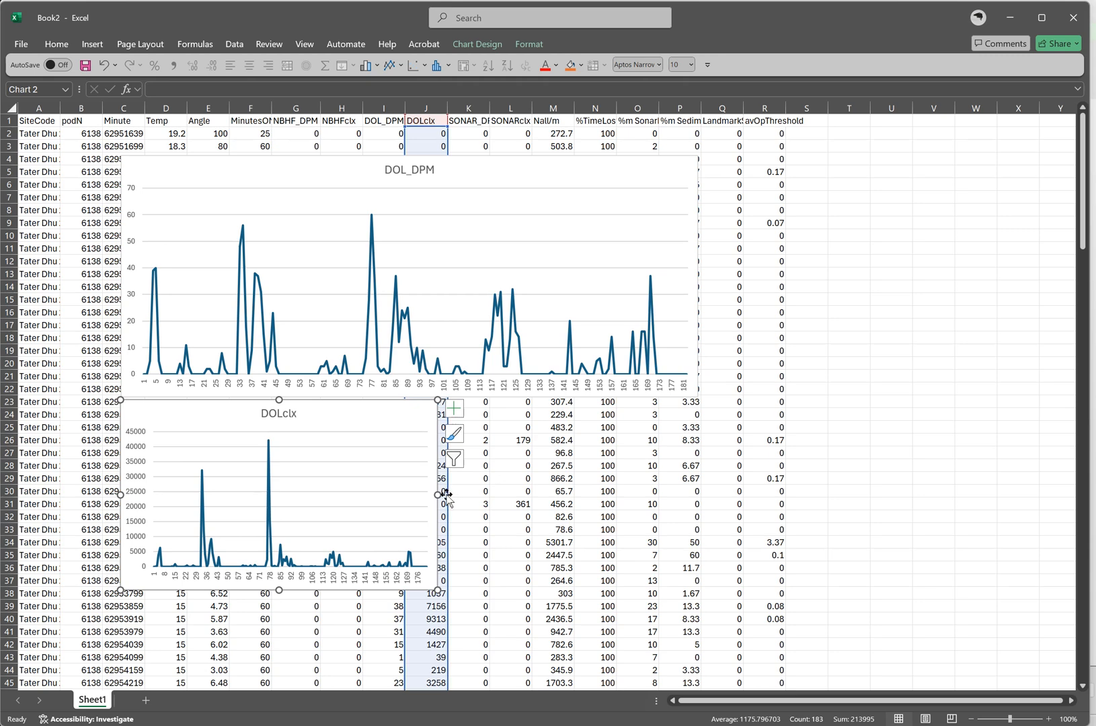
pyautogui.moveTo(438, 495); pyautogui.dragTo(696, 487)
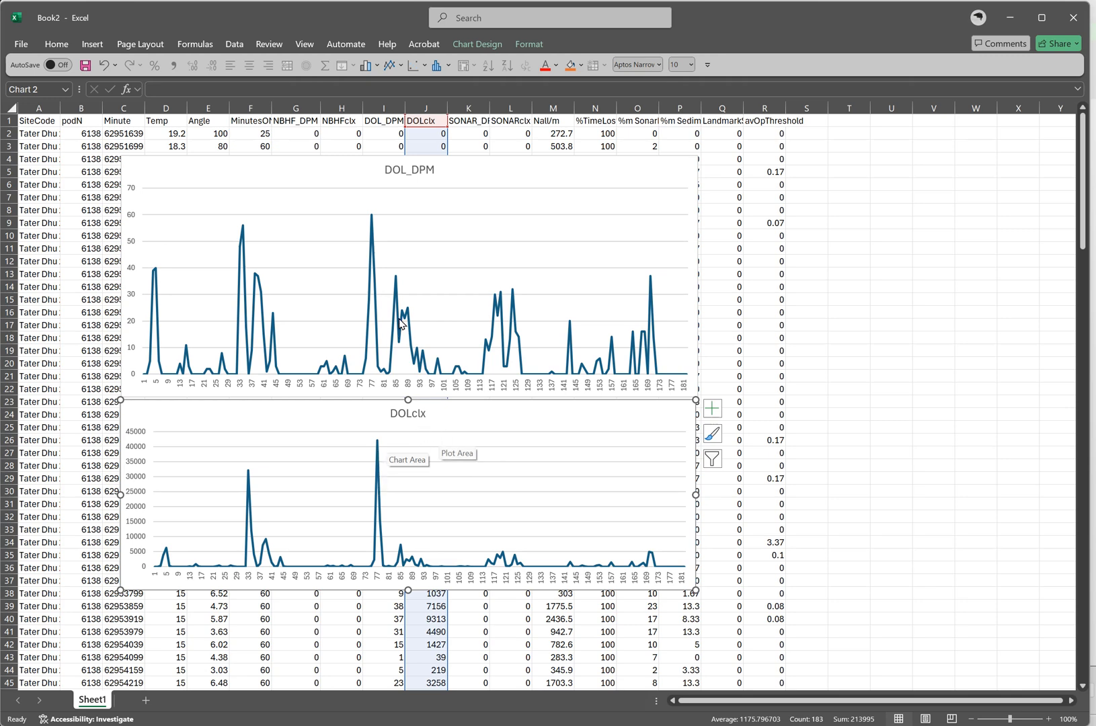
# Compare the peaks in the DOL_DPM chart with the corresponding points in the DOLclx chart.
pyautogui.moveTo(399, 286)
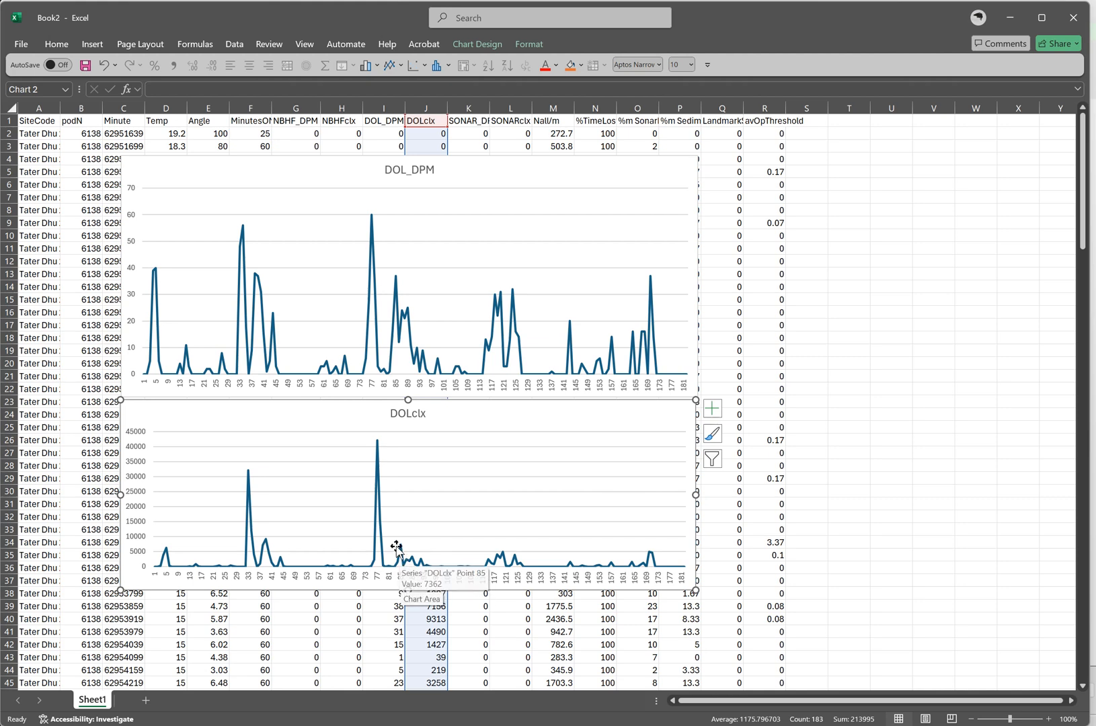
pyautogui.moveTo(404, 556)
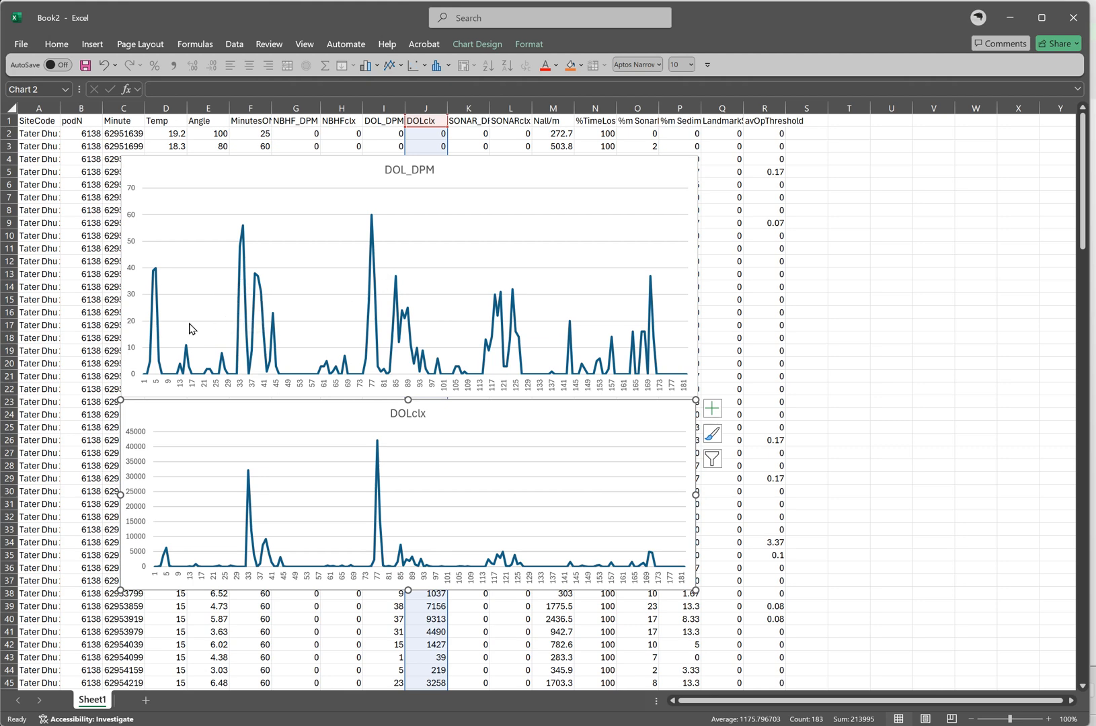
pyautogui.moveTo(158, 302)
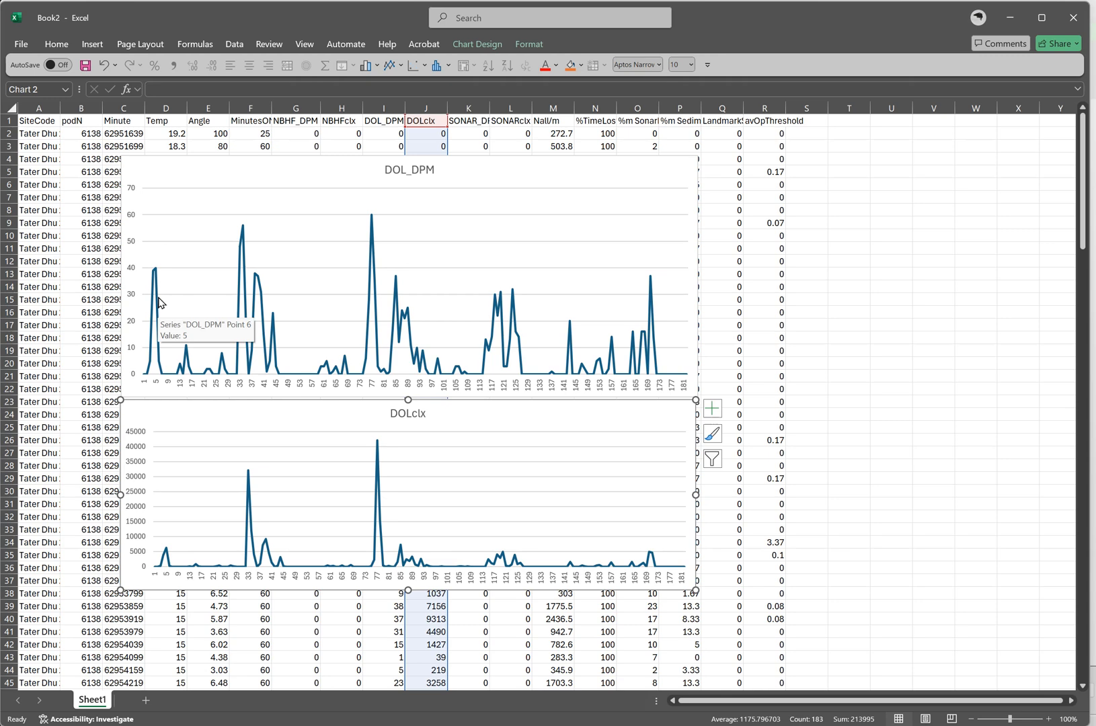
pyautogui.moveTo(373, 300)
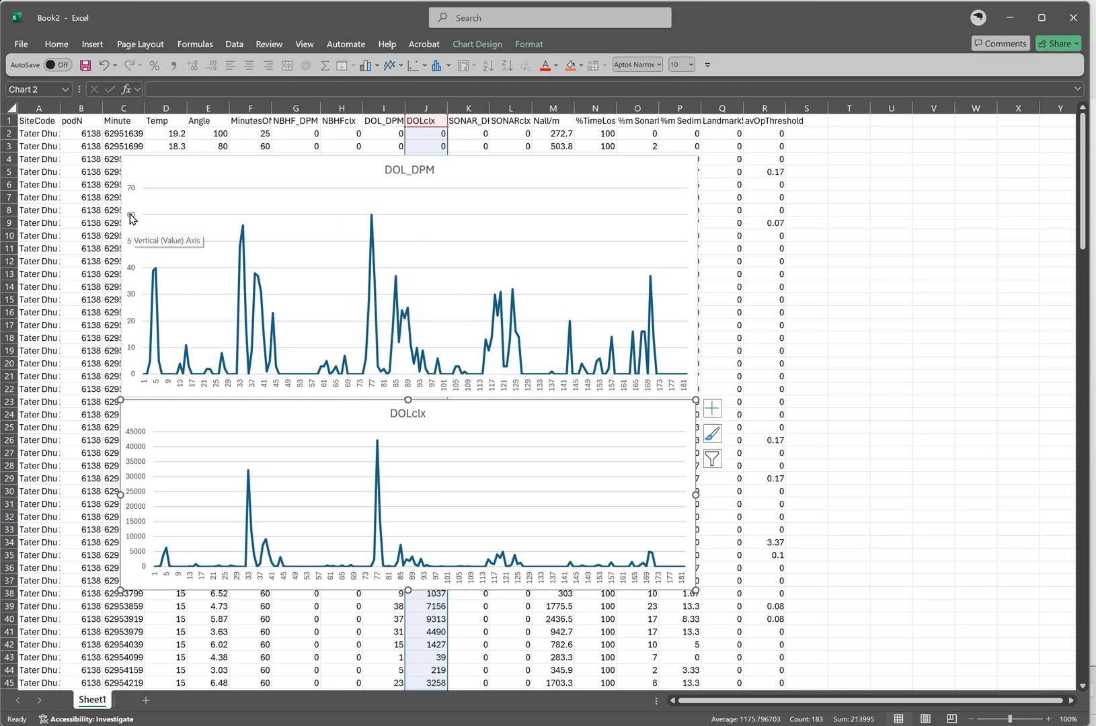
pyautogui.moveTo(373, 222)
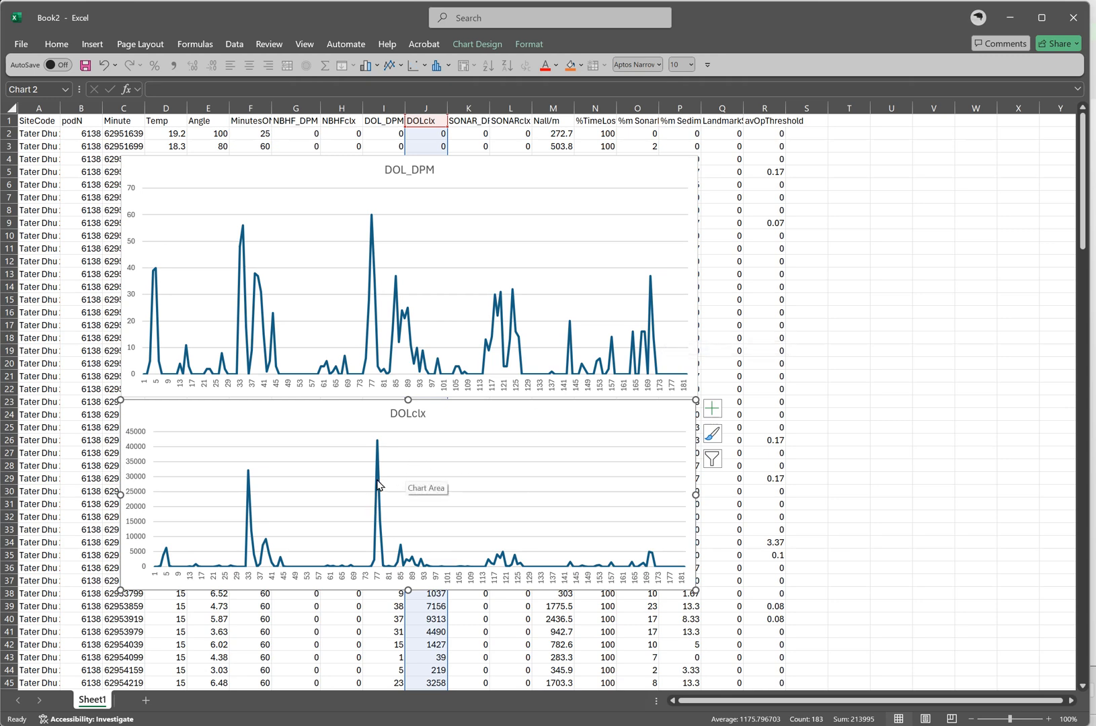
pyautogui.moveTo(378, 481)
# Delete the DOL_DPM and DOLclx charts from the sheet.
pyautogui.click(644, 180)
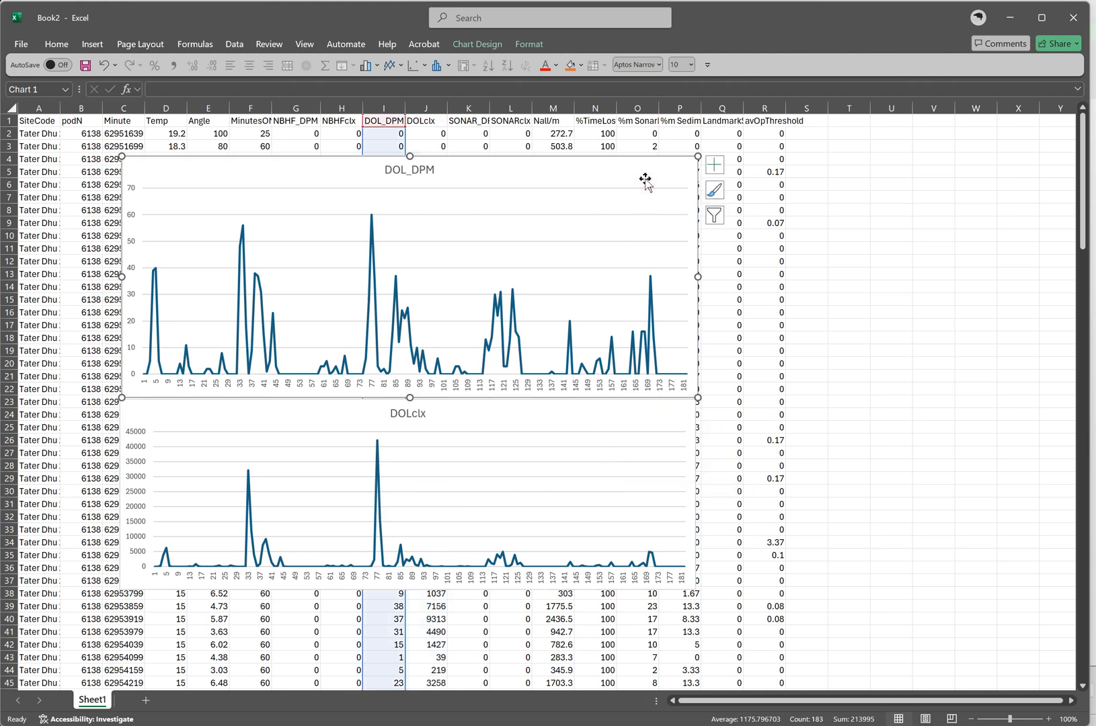
pyautogui.press('Delete')
pyautogui.click(669, 419)
pyautogui.press('Delete')
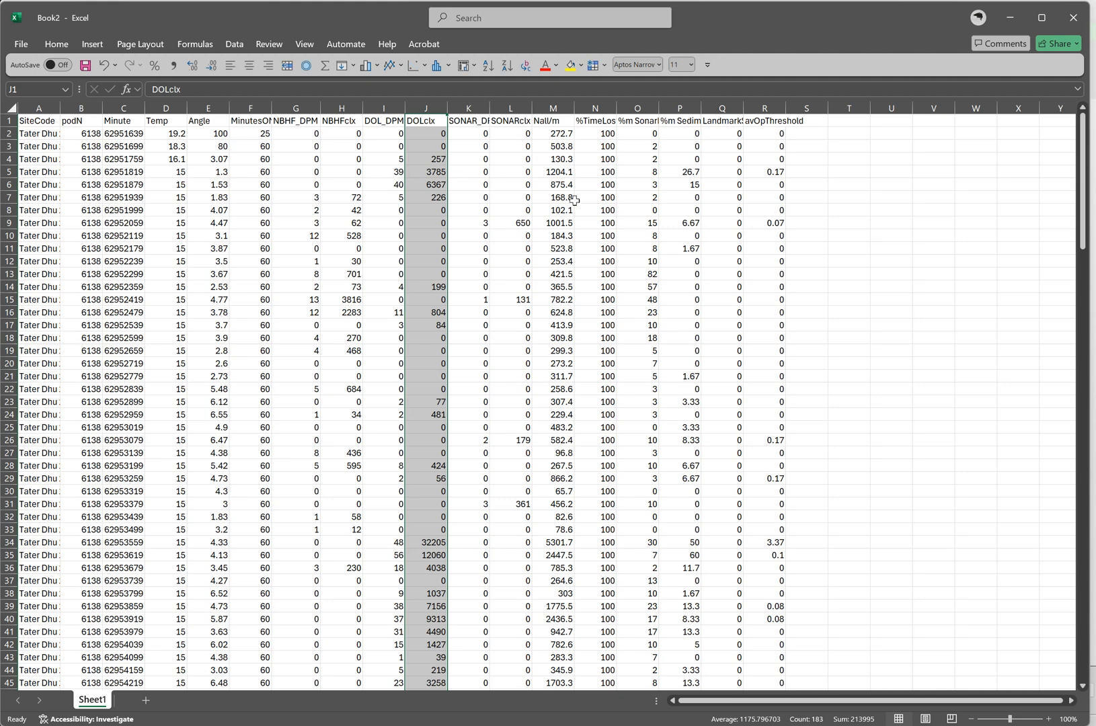
# Plot the Temp column as a 2-D line chart, inspect its start, and delete the chart.
pyautogui.click(159, 106)
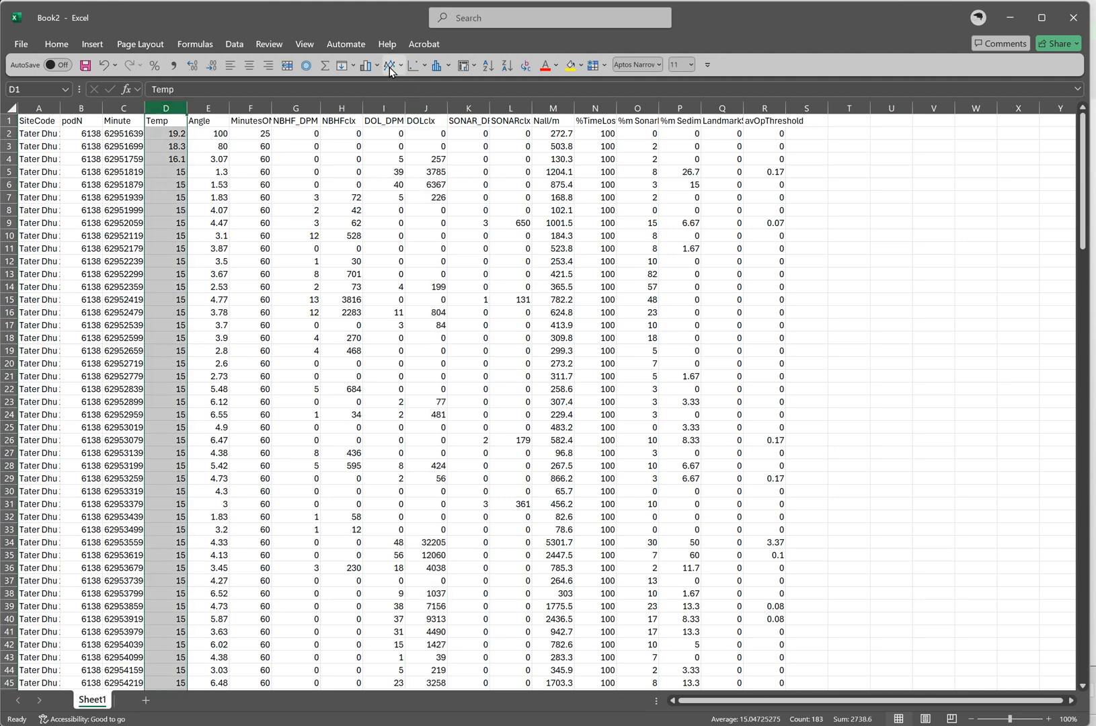
pyautogui.click(391, 67)
pyautogui.click(410, 118)
pyautogui.moveTo(642, 333); pyautogui.dragTo(591, 201)
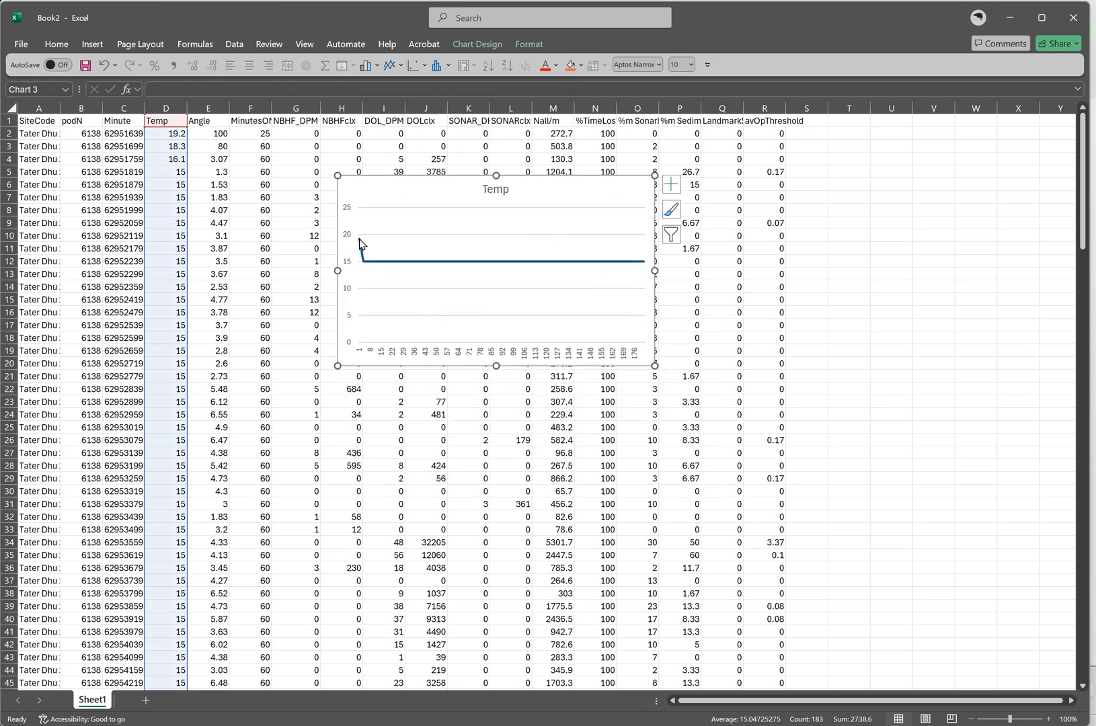
pyautogui.moveTo(360, 243)
pyautogui.press('Delete')
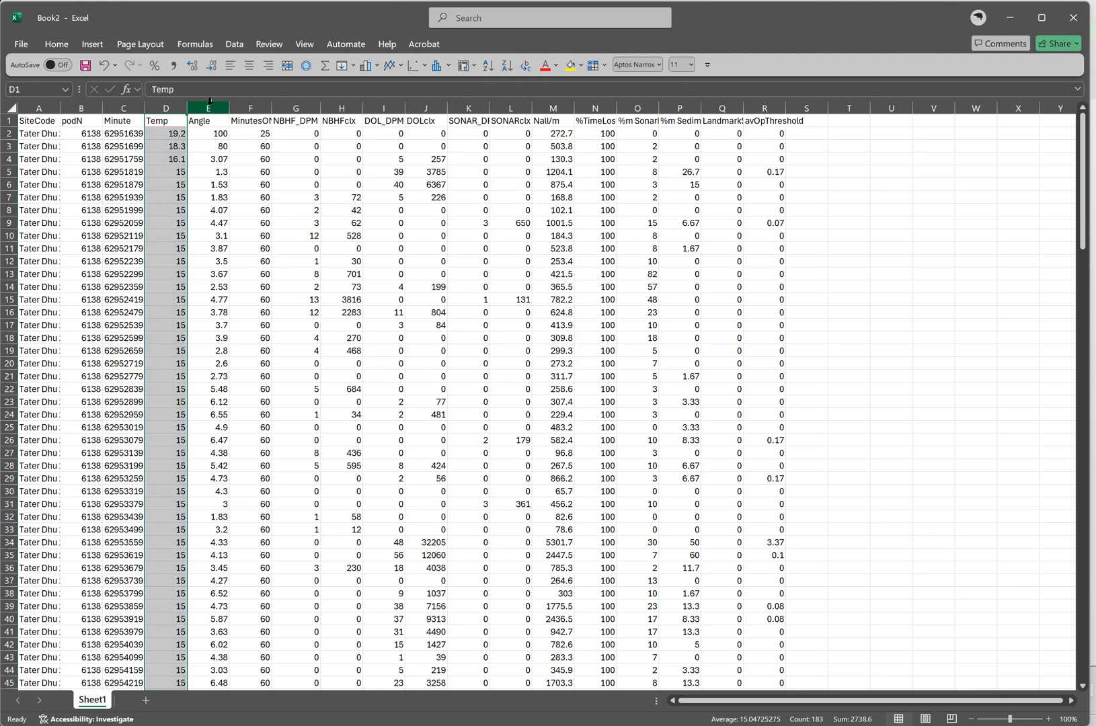
# Plot the Angle column as a 2-D line chart.
pyautogui.click(207, 107)
pyautogui.click(393, 67)
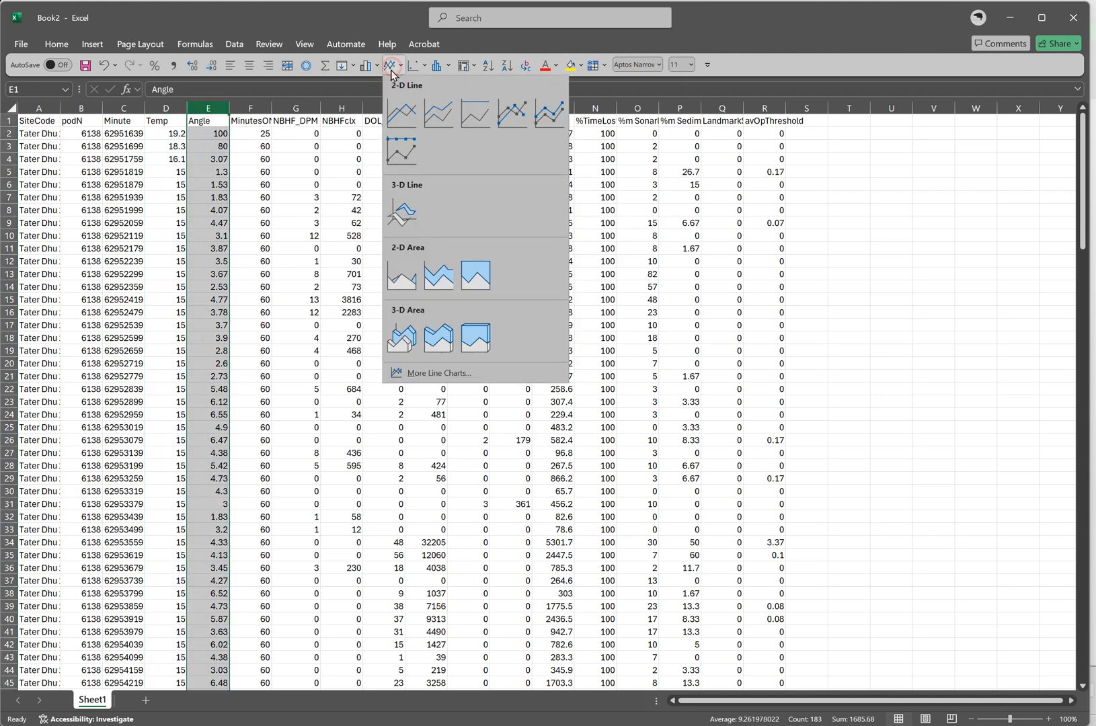
pyautogui.click(400, 108)
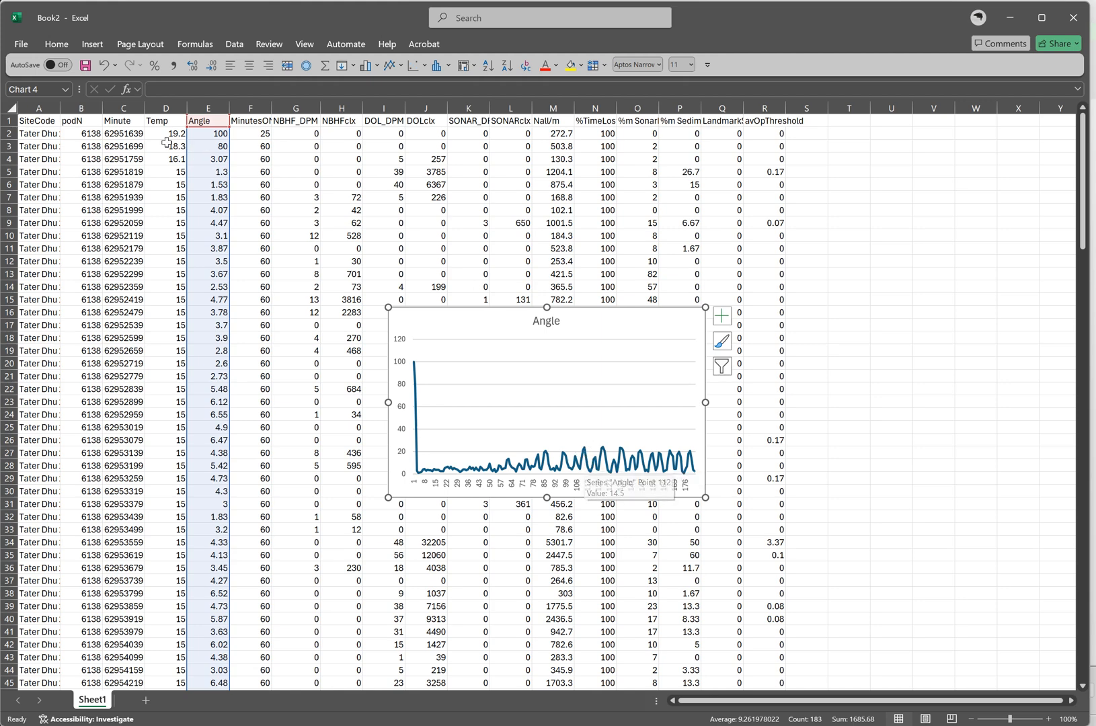
# Clear the first two Angle values in E2:E3 and delete the Angle chart after viewing the rescaled curve.
pyautogui.click(206, 134)
pyautogui.moveTo(206, 134); pyautogui.dragTo(207, 146)
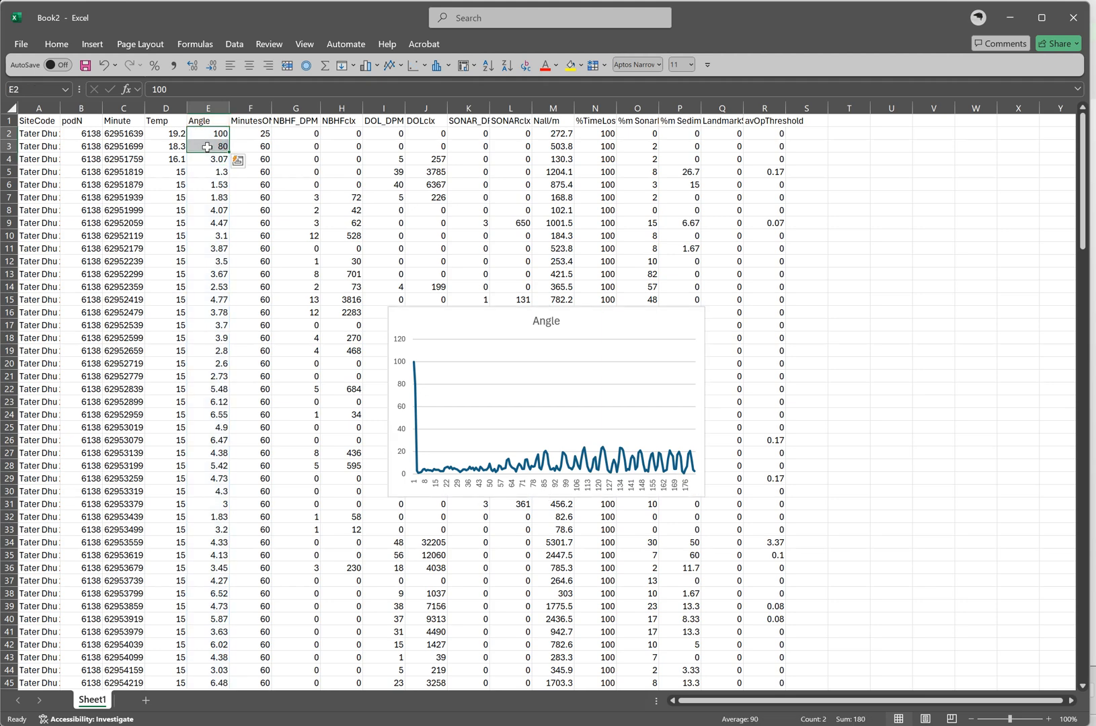
pyautogui.press('Delete')
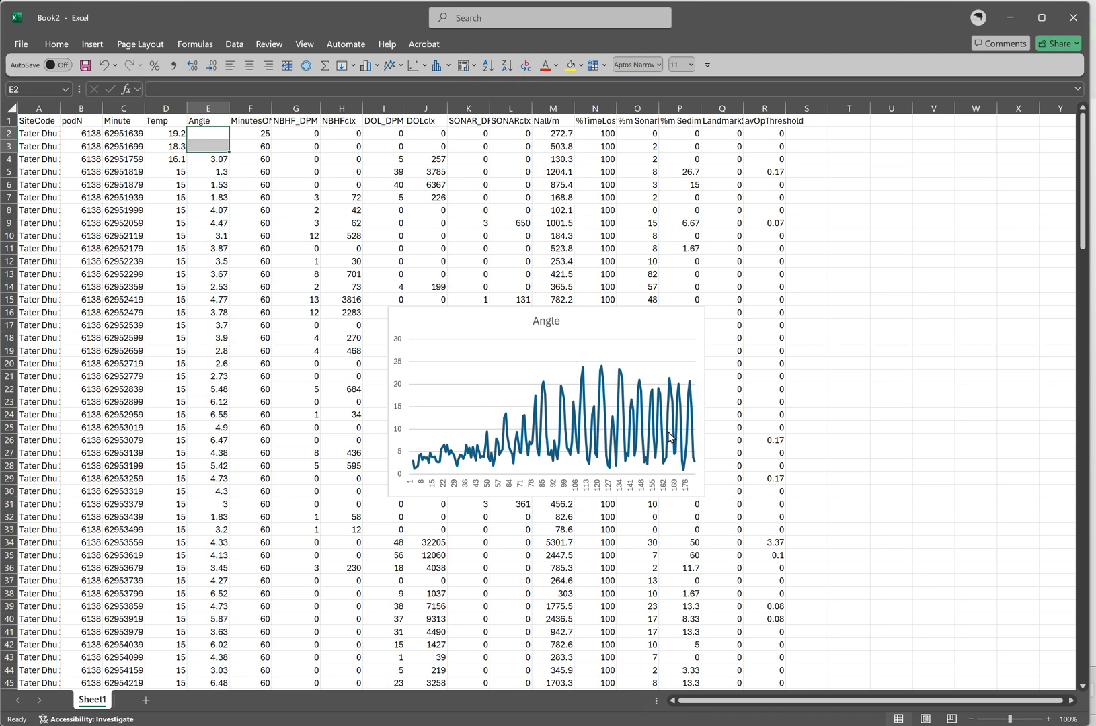
pyautogui.click(641, 327)
pyautogui.press('Delete')
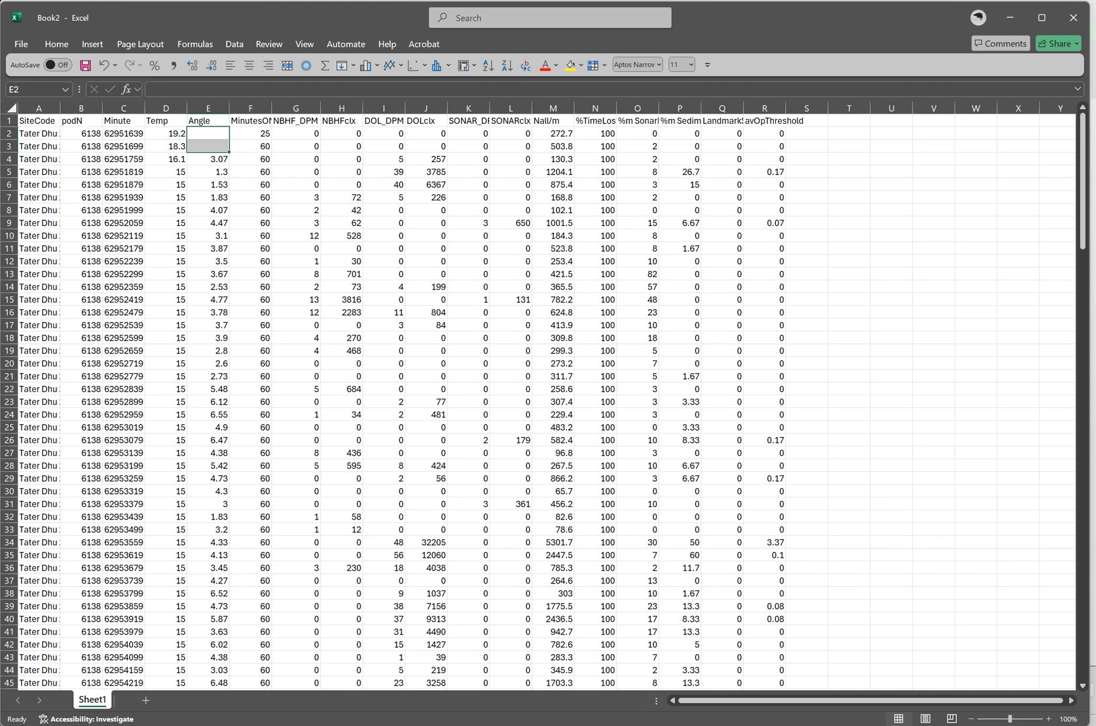
# Switch back to the F-POD application and display the data file from its start.
pyautogui.hotkey('alt', 'Tab')
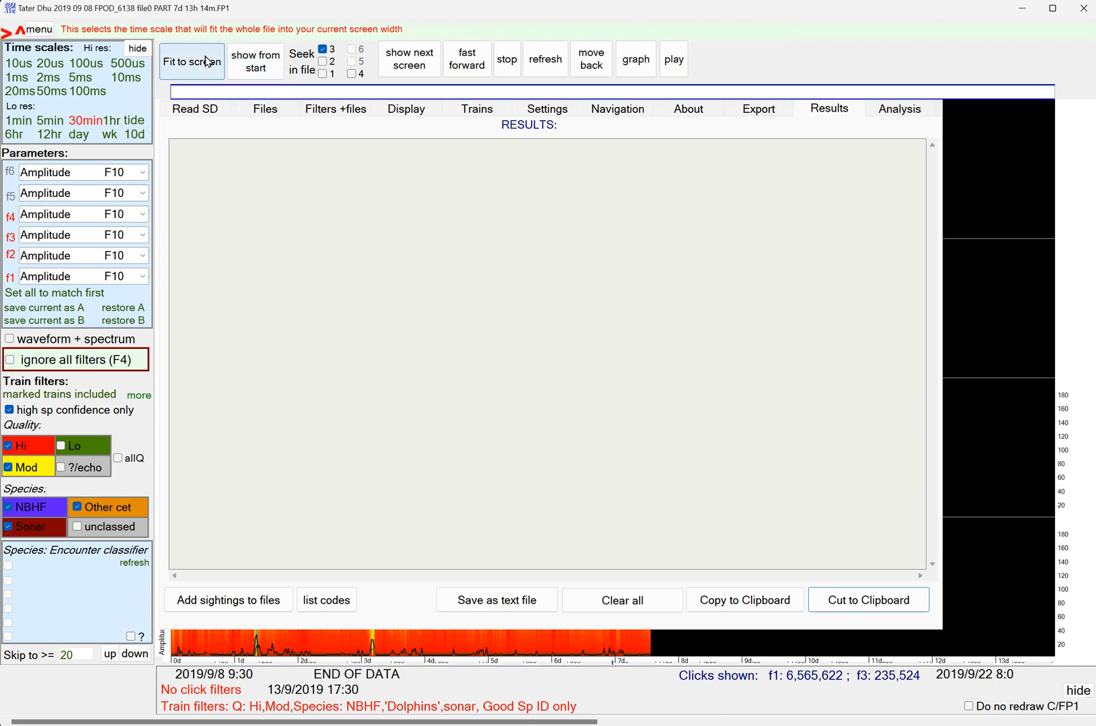
pyautogui.click(259, 64)
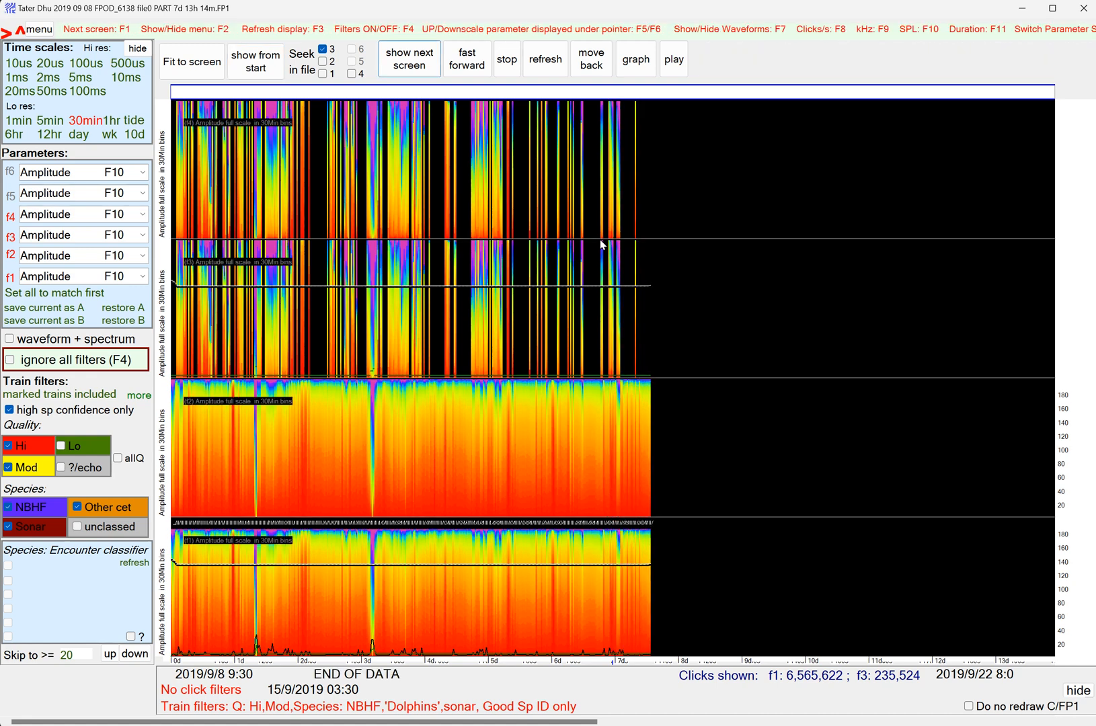
pyautogui.moveTo(558, 18)
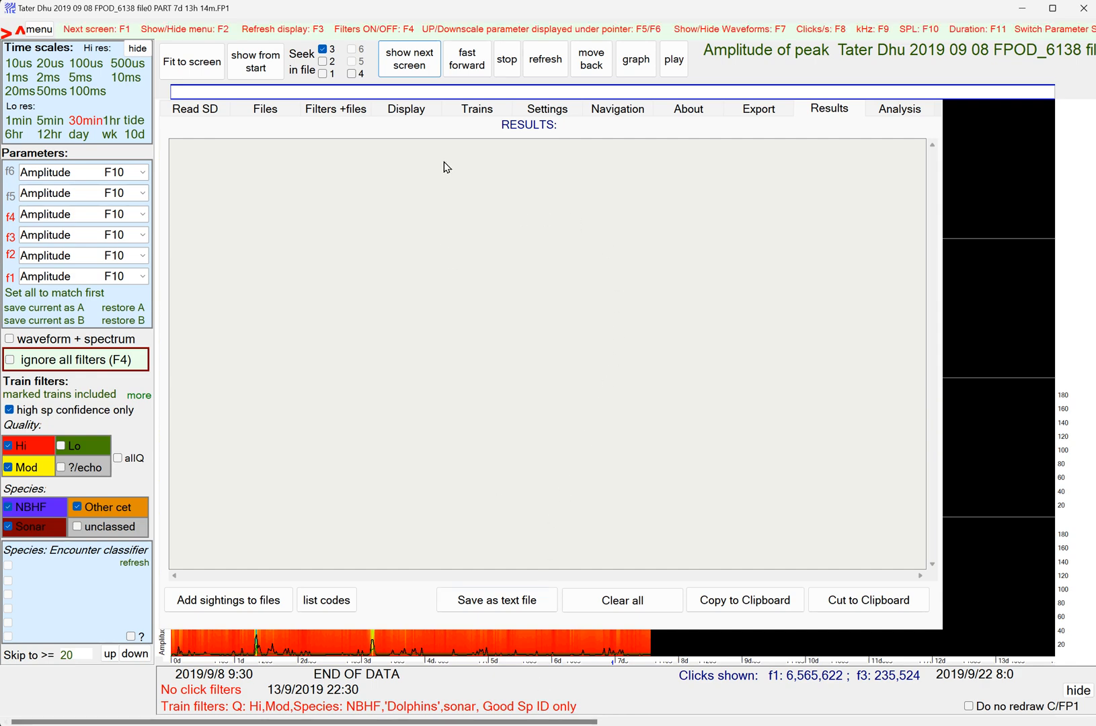
# Export the hourly N of clicks from file 1 only, instead of file 3, and cut the results to the clipboard.
pyautogui.click(761, 111)
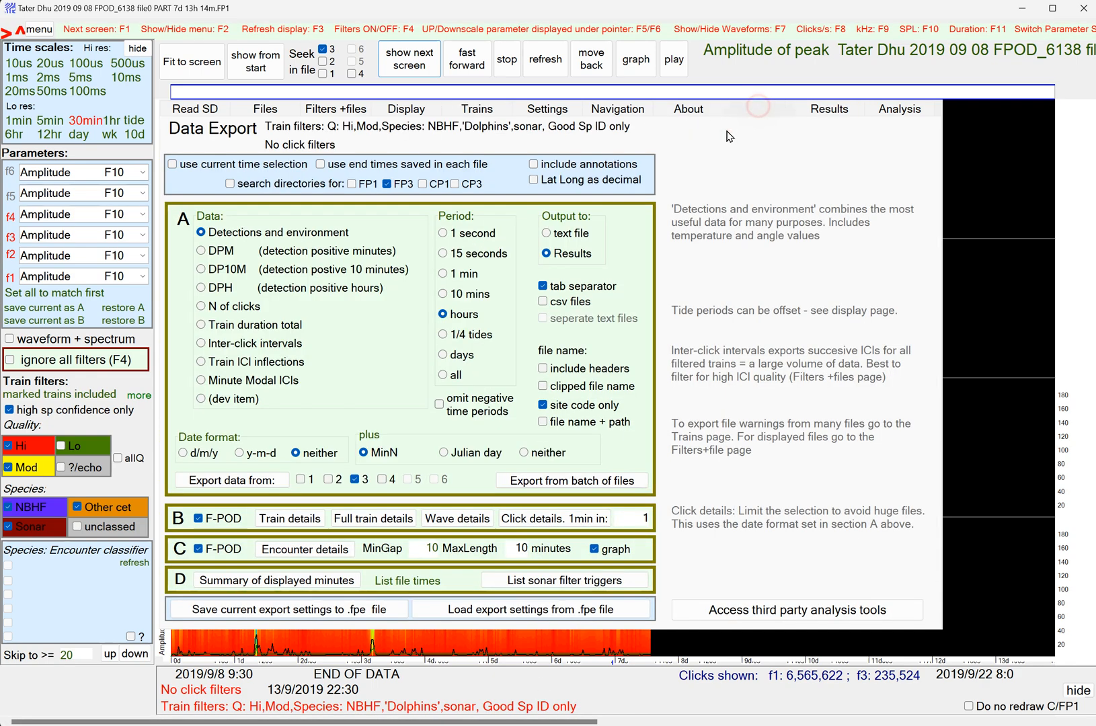
pyautogui.click(302, 481)
pyautogui.click(356, 479)
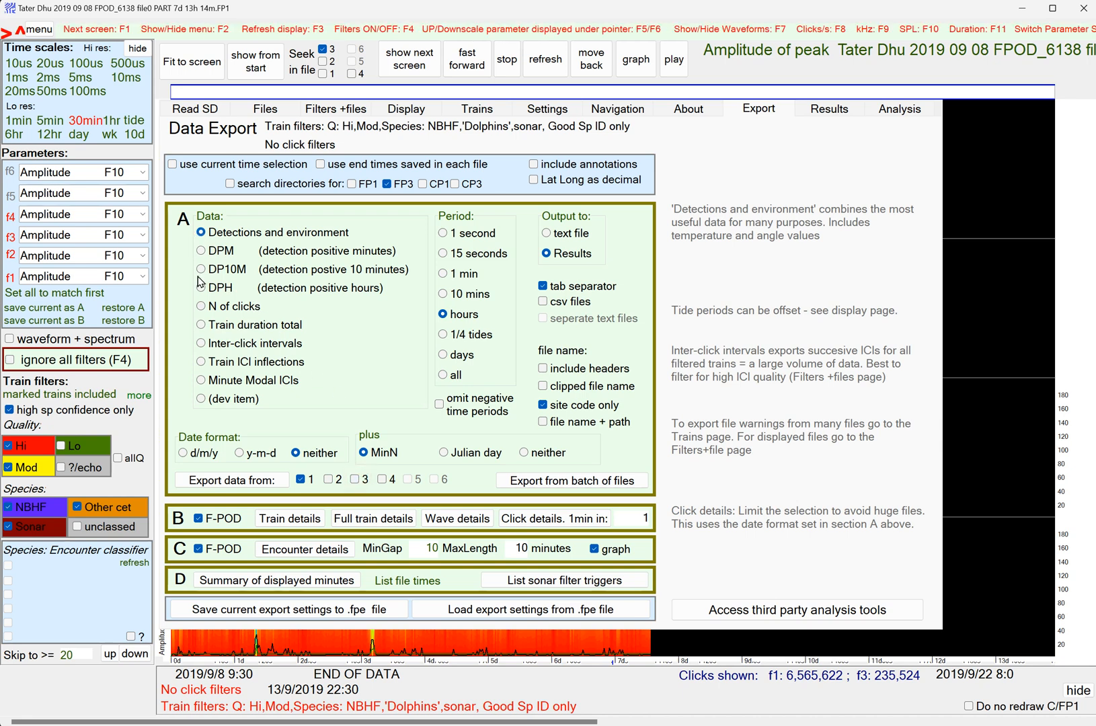
pyautogui.click(201, 306)
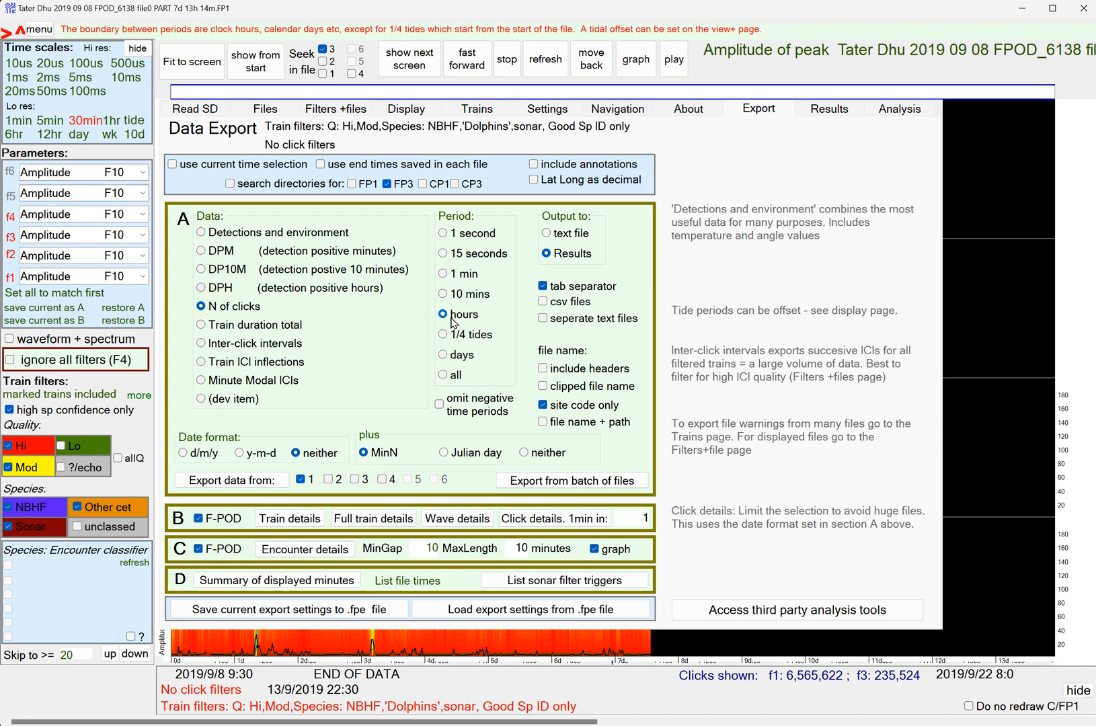
pyautogui.click(253, 484)
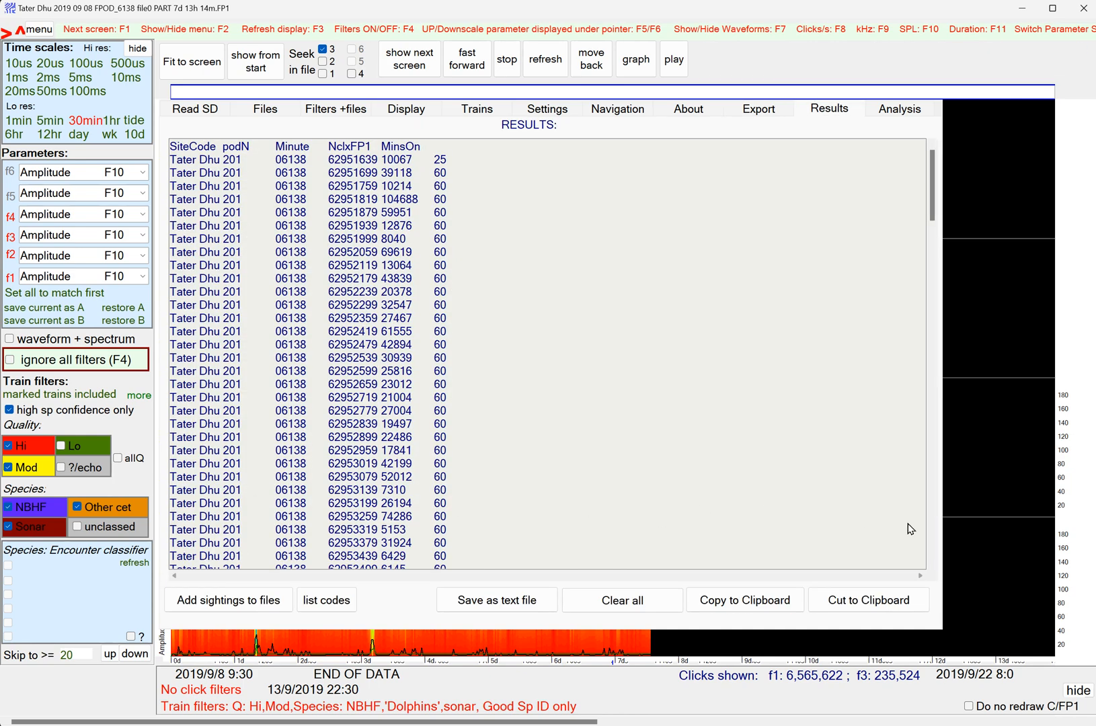
pyautogui.click(886, 603)
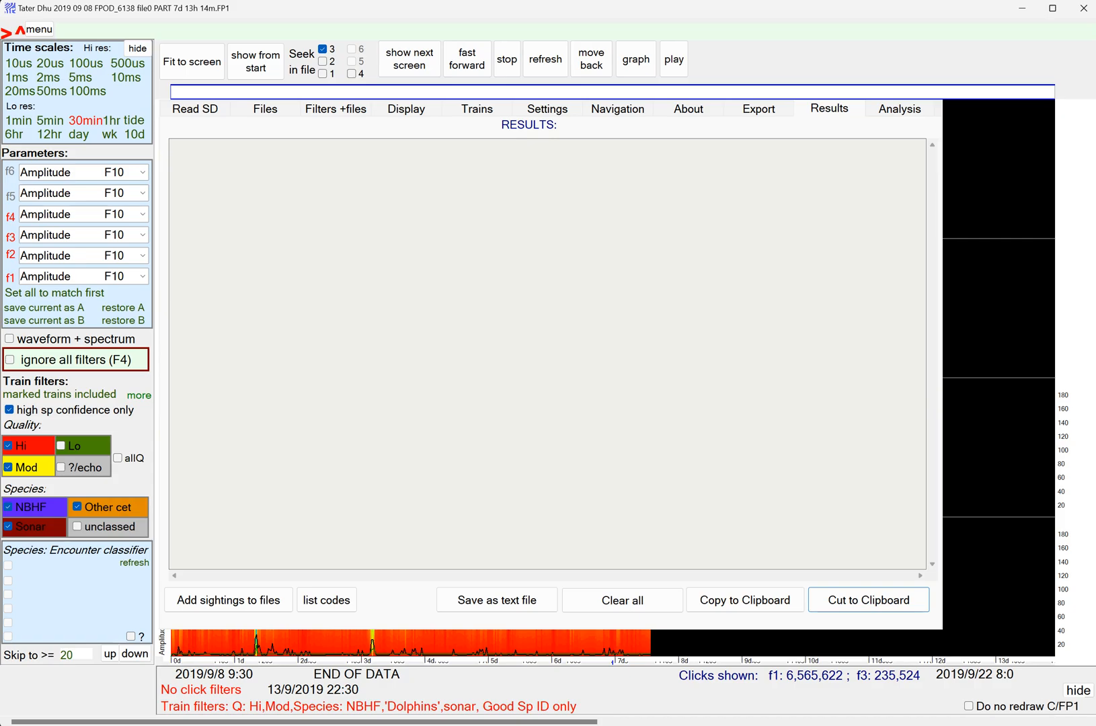
# Switch to Excel, paste the hourly click counts starting at T1, and check that their rows line up with the existing data to the end.
pyautogui.click(495, 725)
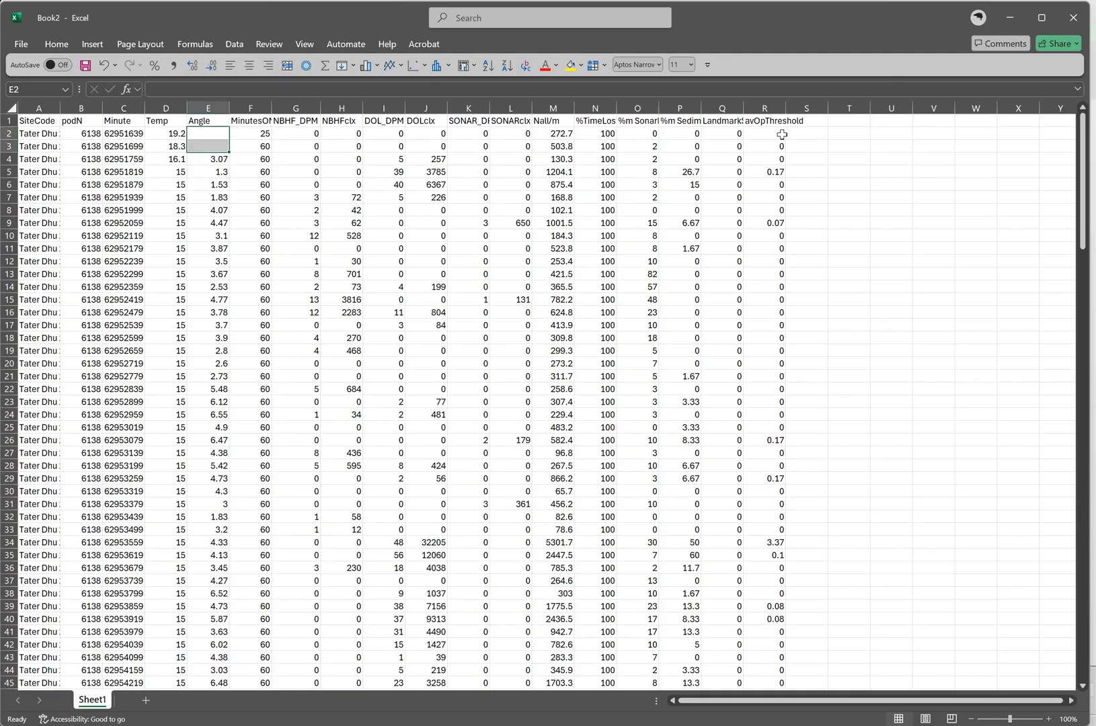
pyautogui.click(838, 120)
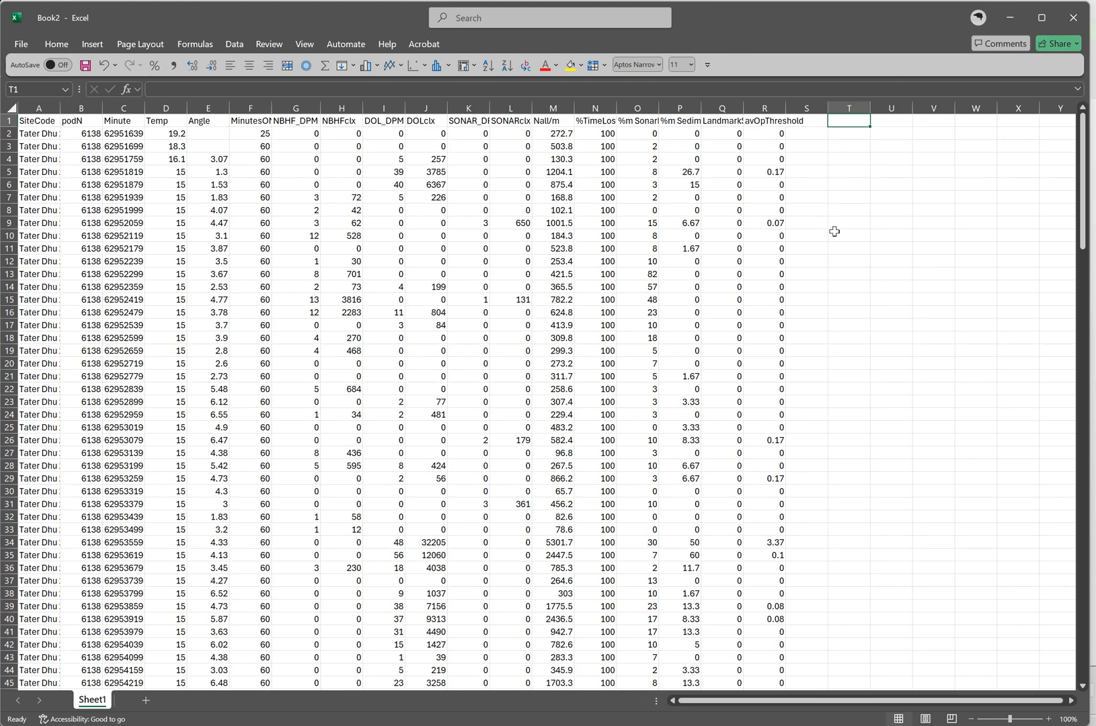
pyautogui.hotkey('ctrl', 'v')
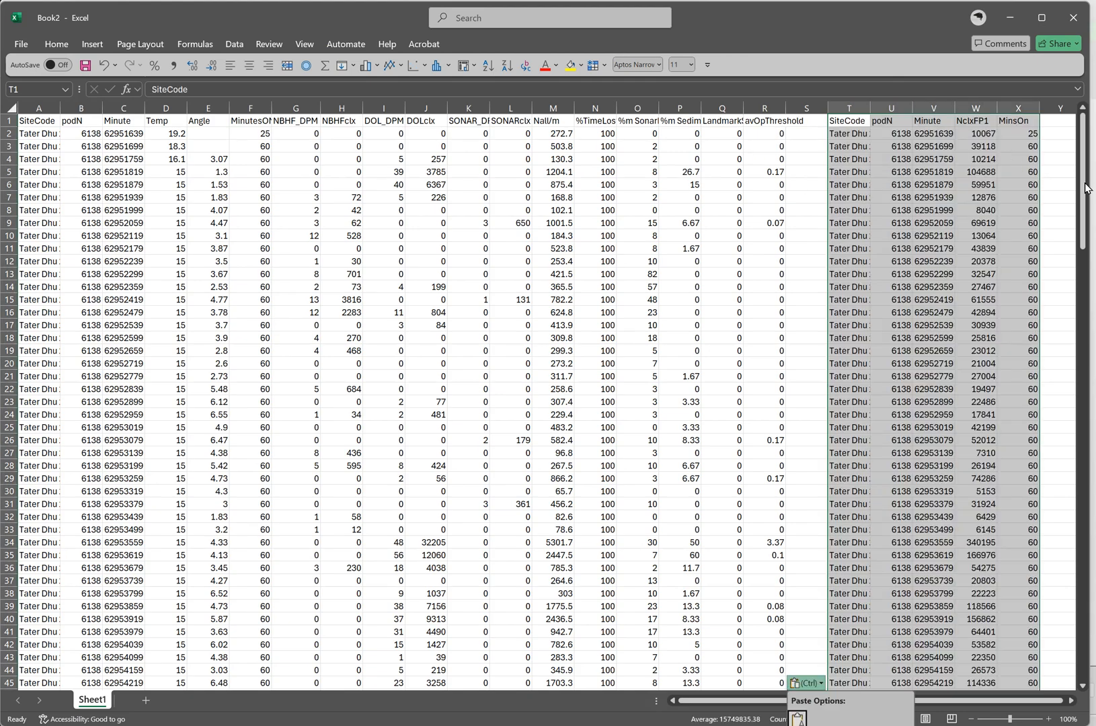
pyautogui.moveTo(1084, 194); pyautogui.dragTo(1073, 669)
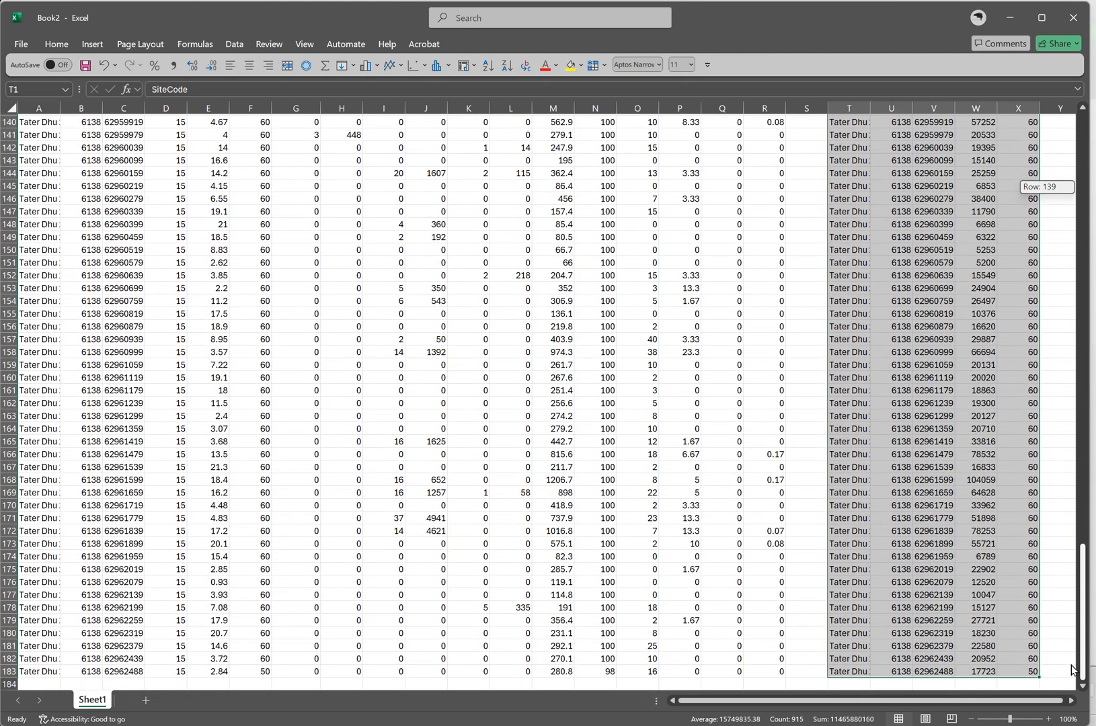
pyautogui.moveTo(1076, 666); pyautogui.dragTo(1077, 667)
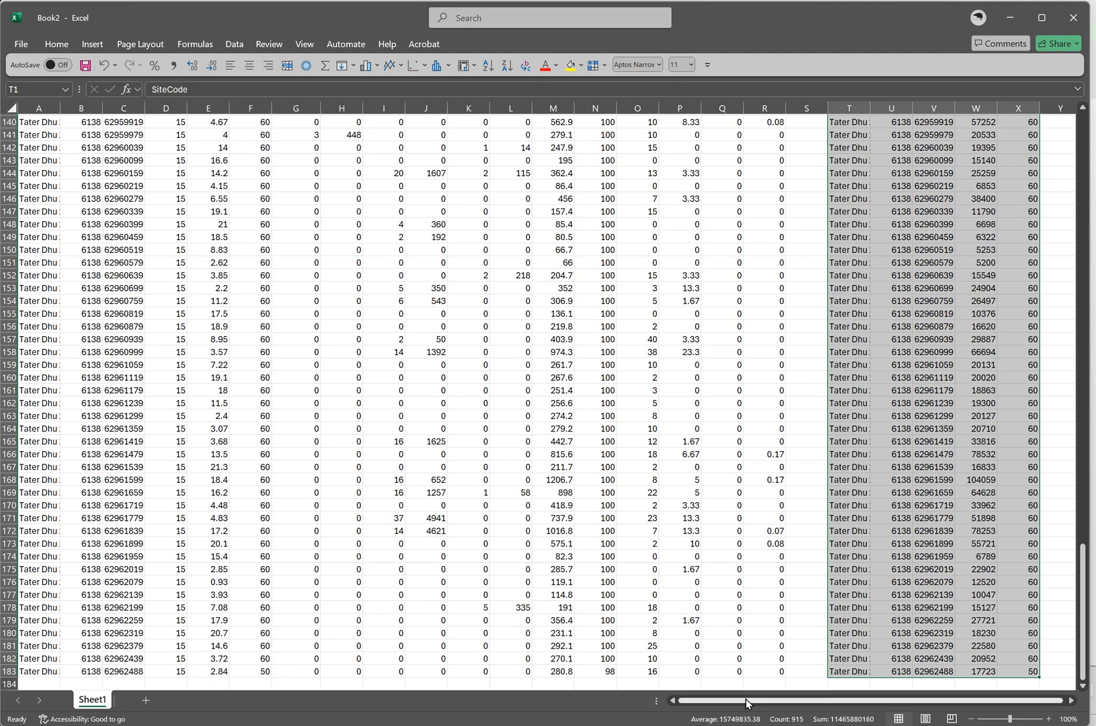
pyautogui.moveTo(1084, 615); pyautogui.dragTo(1084, 172)
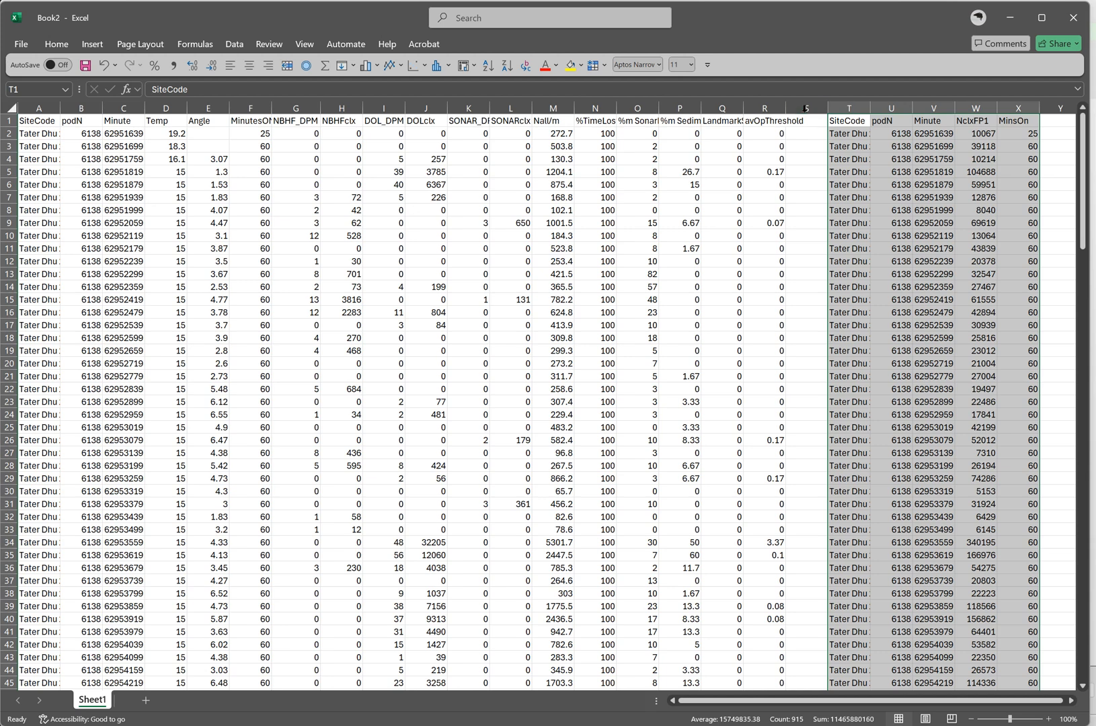
# Delete columns S to V, removing the blank column and the duplicate SiteCode, podN and Minute columns.
pyautogui.moveTo(806, 108); pyautogui.dragTo(936, 108)
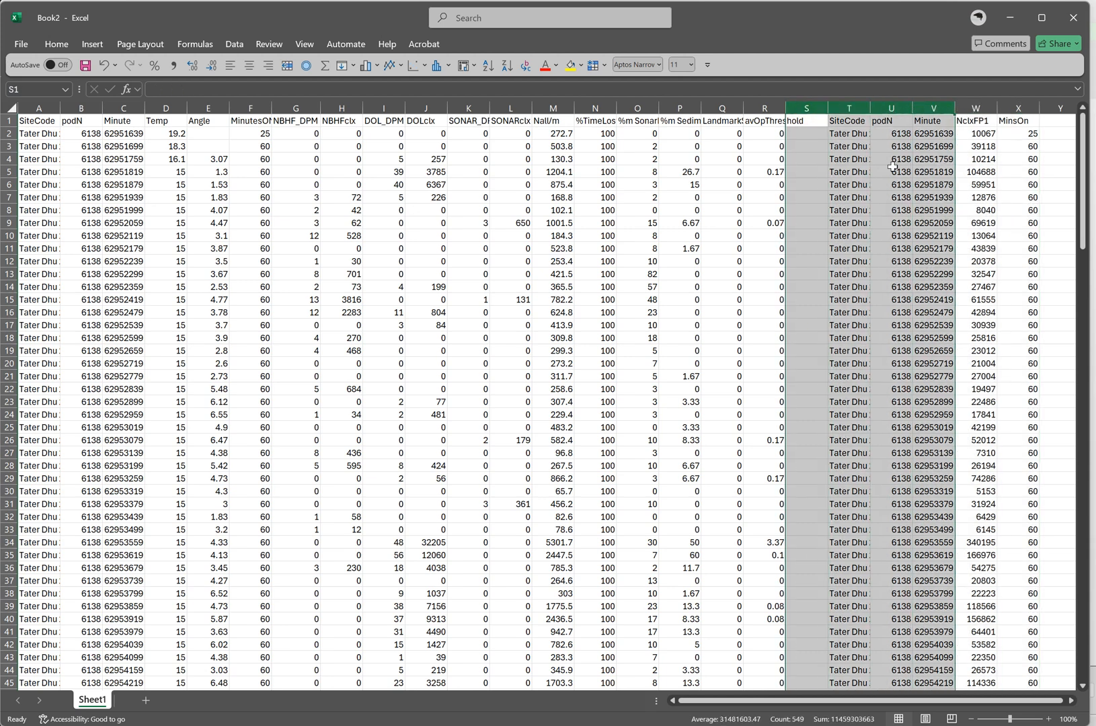
pyautogui.rightClick(878, 173)
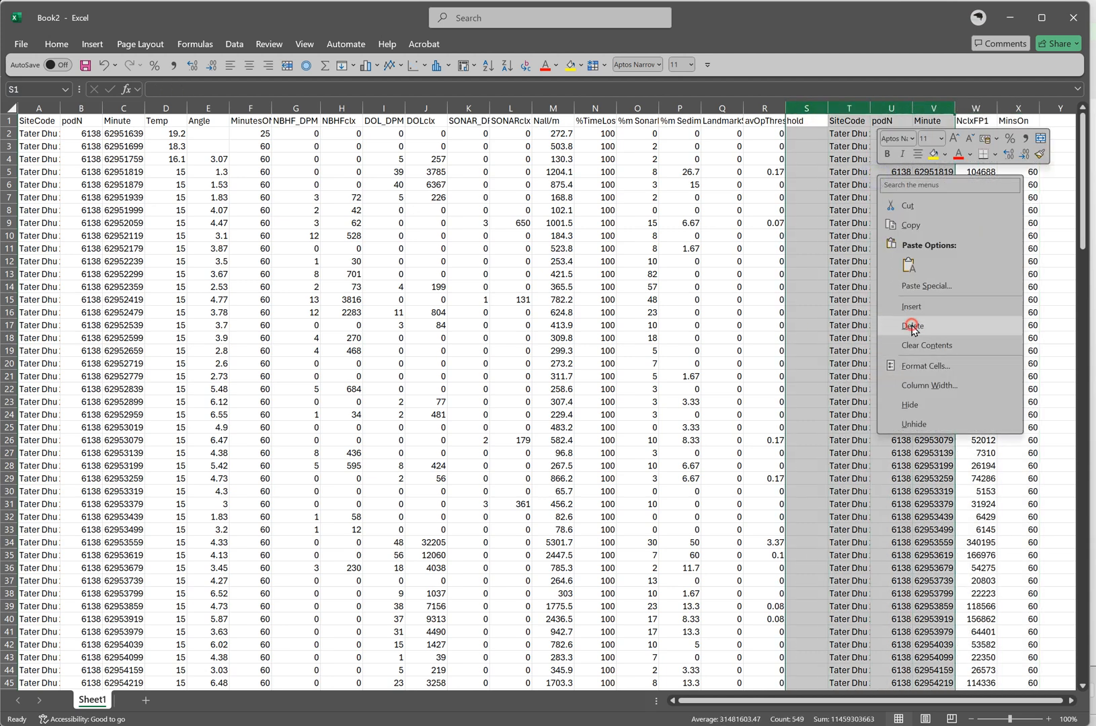
pyautogui.click(913, 326)
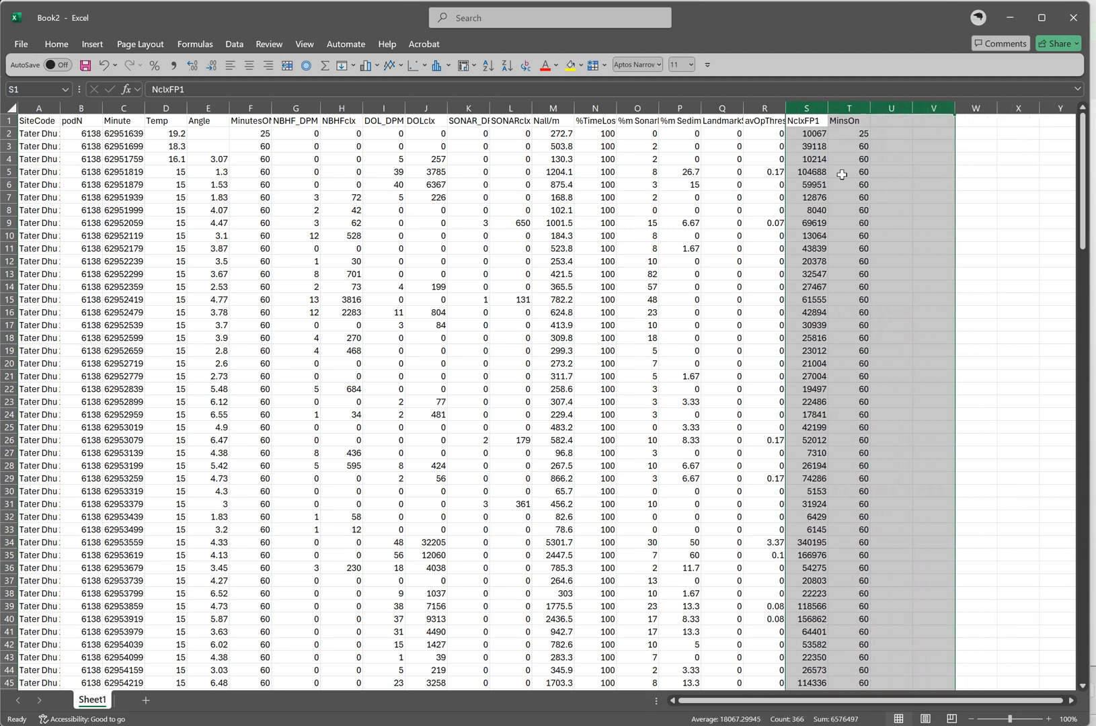
# Plot the Nall/m column as a 2-D line chart and place it over columns D to J near the first rows.
pyautogui.click(552, 108)
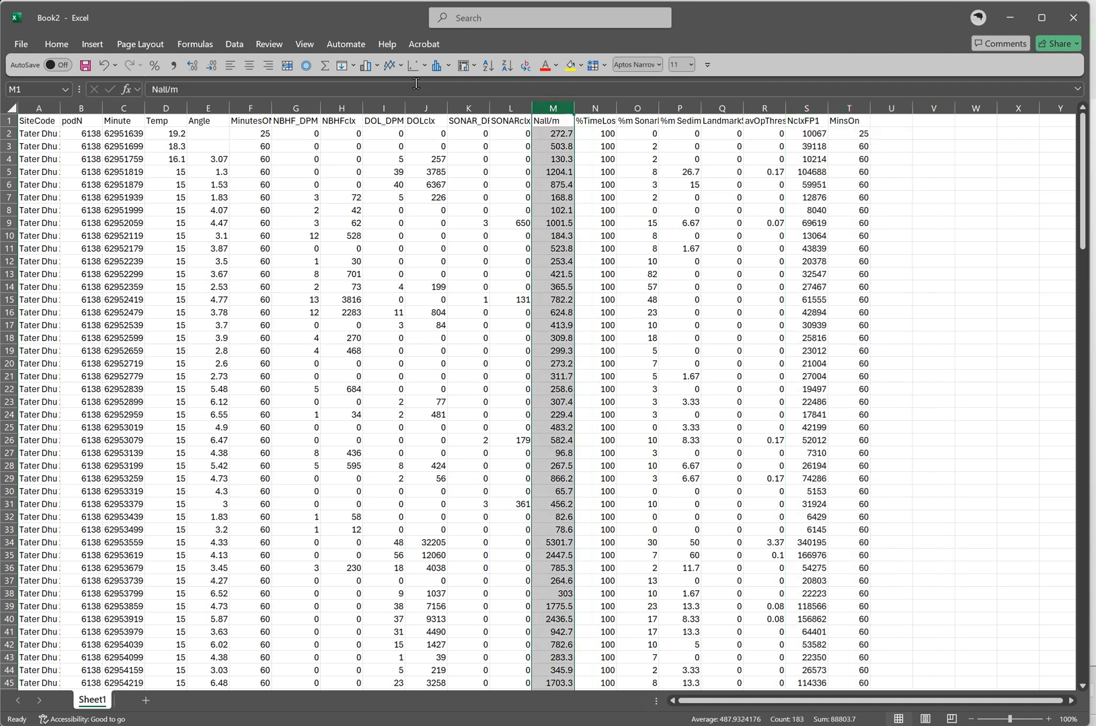
pyautogui.click(391, 68)
pyautogui.click(402, 112)
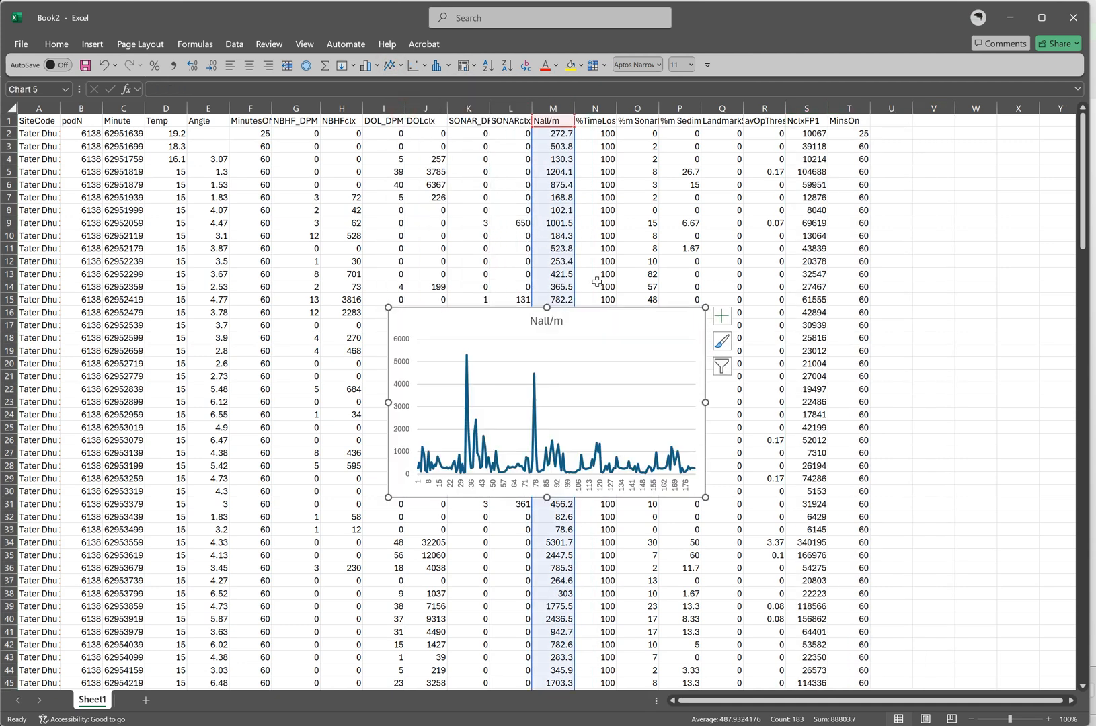
pyautogui.moveTo(681, 335); pyautogui.dragTo(435, 166)
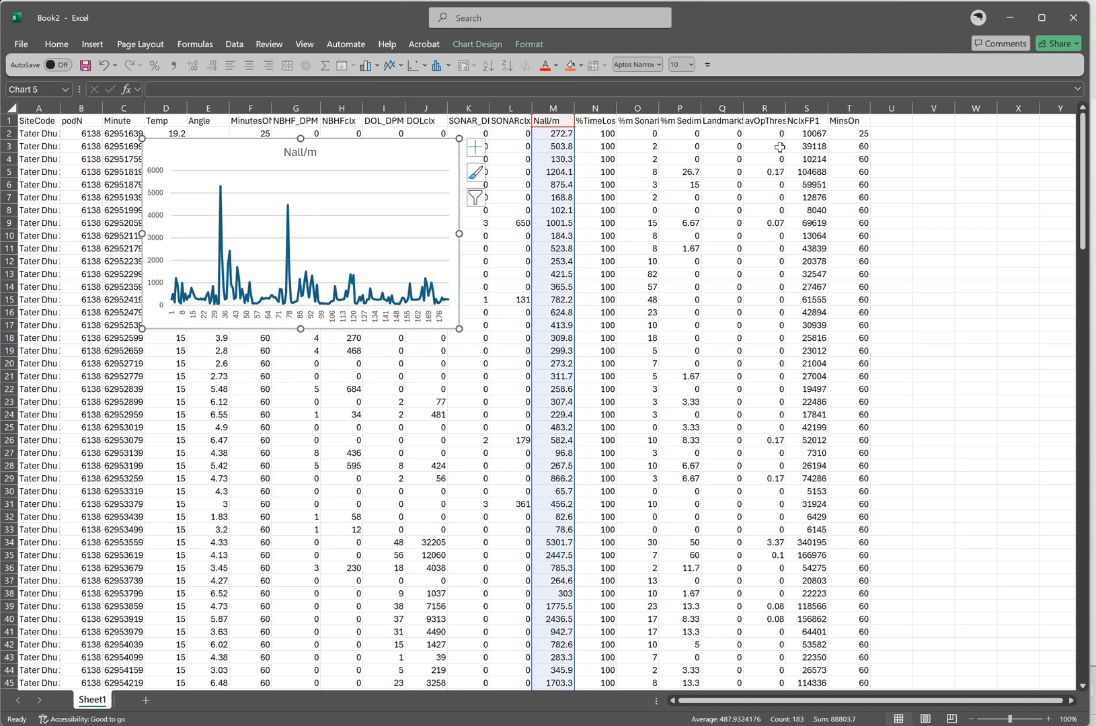
# Plot the NclxFP1 column as a 2-D line chart and place it directly below the Nall/m chart for comparison.
pyautogui.click(807, 108)
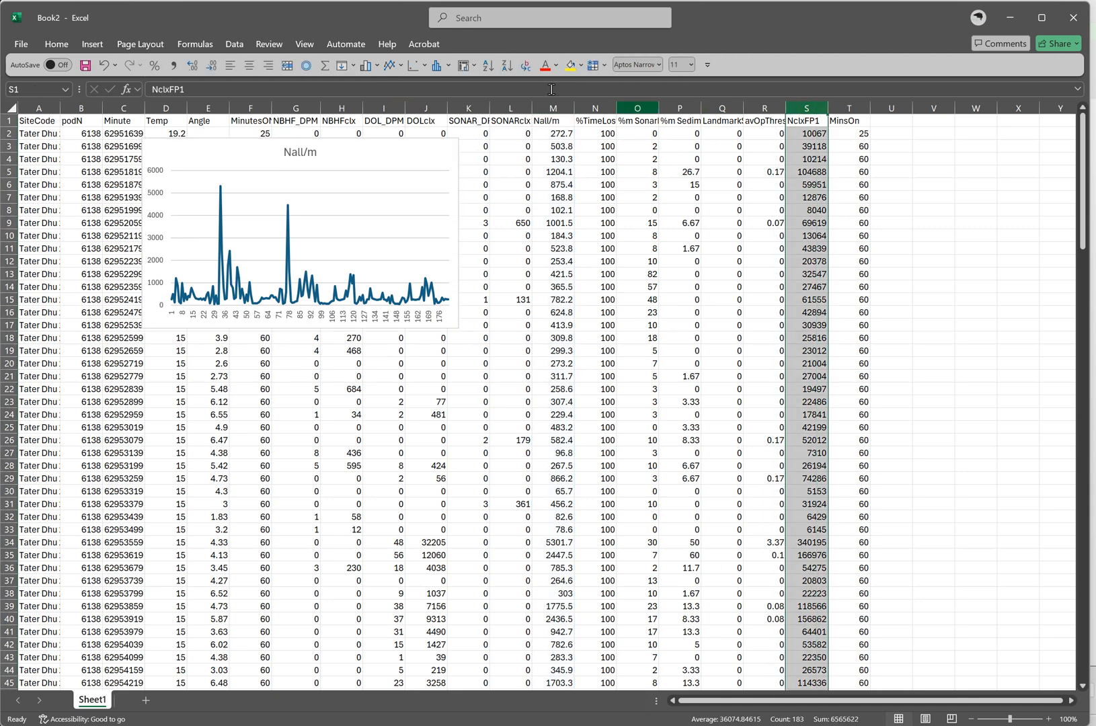
pyautogui.click(390, 66)
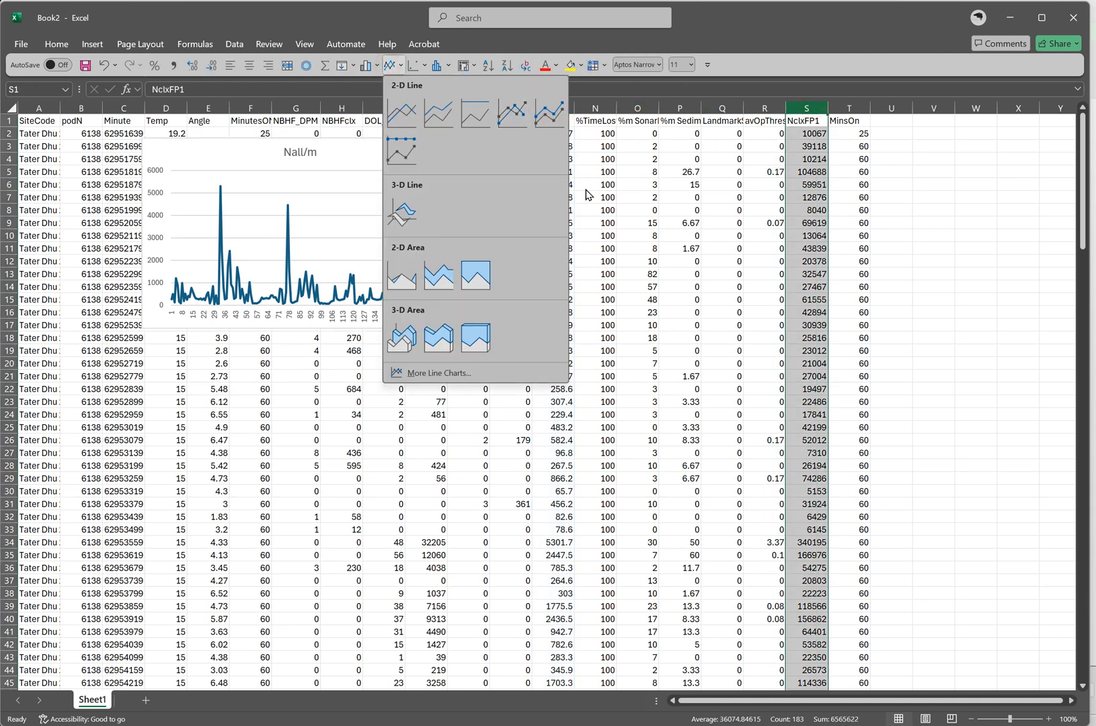
pyautogui.click(397, 125)
pyautogui.moveTo(611, 340); pyautogui.dragTo(399, 350)
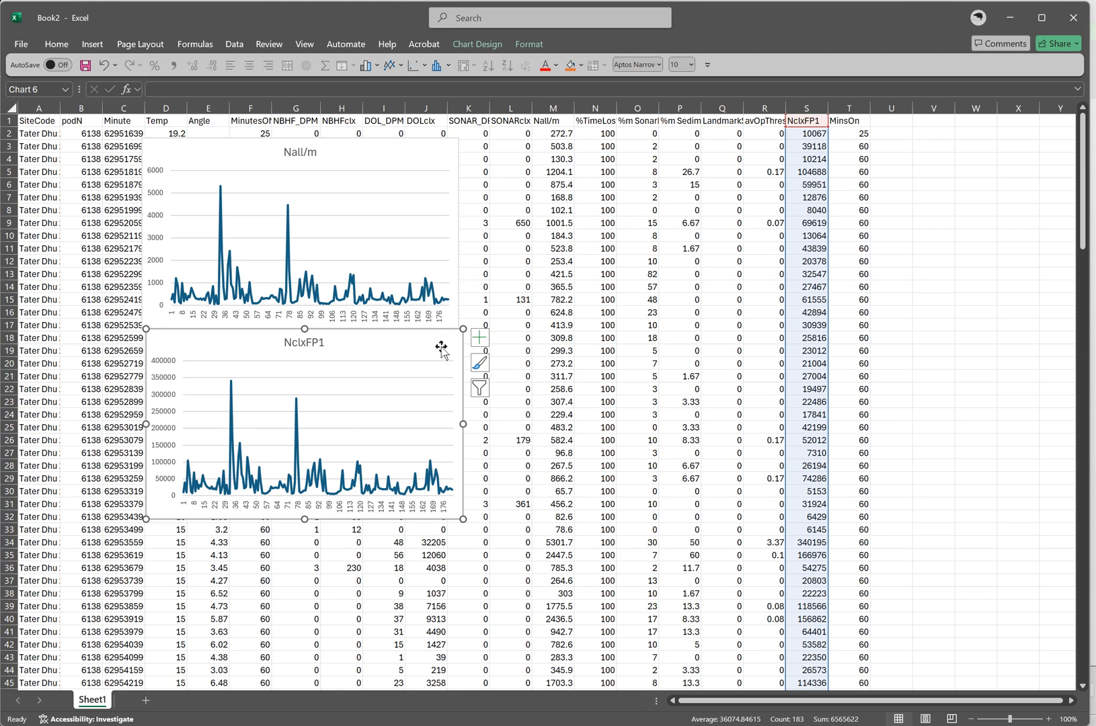
# Delete the NclxFP1 and Nall/m charts from the sheet.
pyautogui.press('Delete')
pyautogui.click(442, 159)
pyautogui.press('Delete')
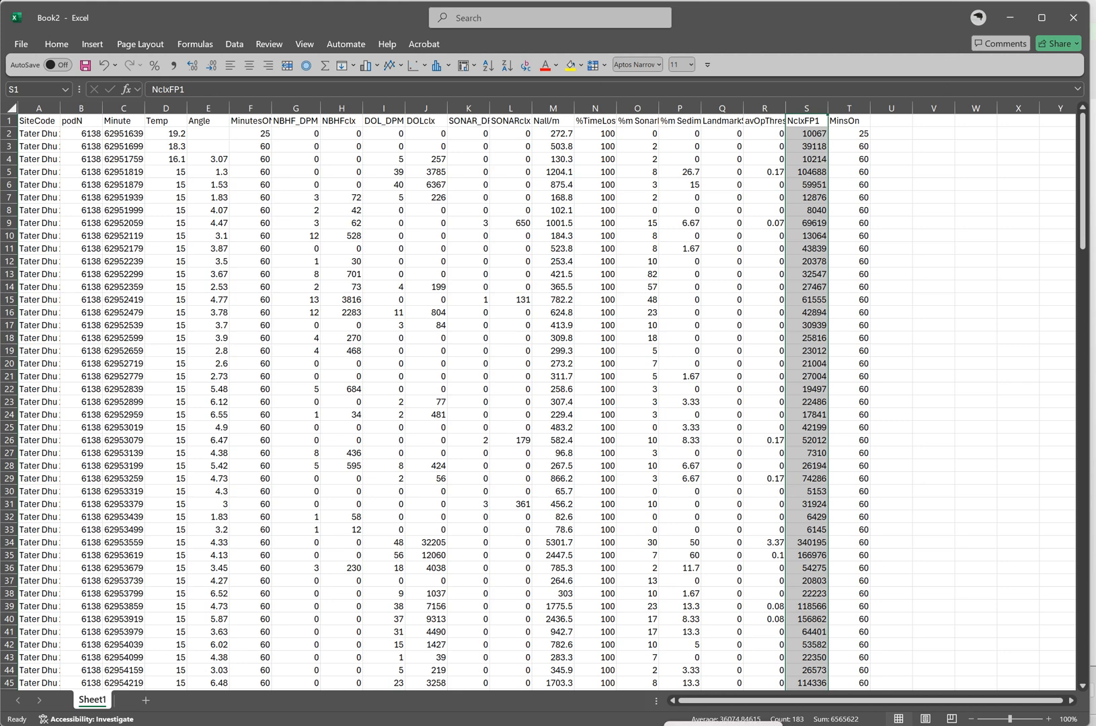
# Switch back to the F-POD application's data export settings and review the data types from Detections and environment through Inter-click intervals.
pyautogui.click(700, 724)
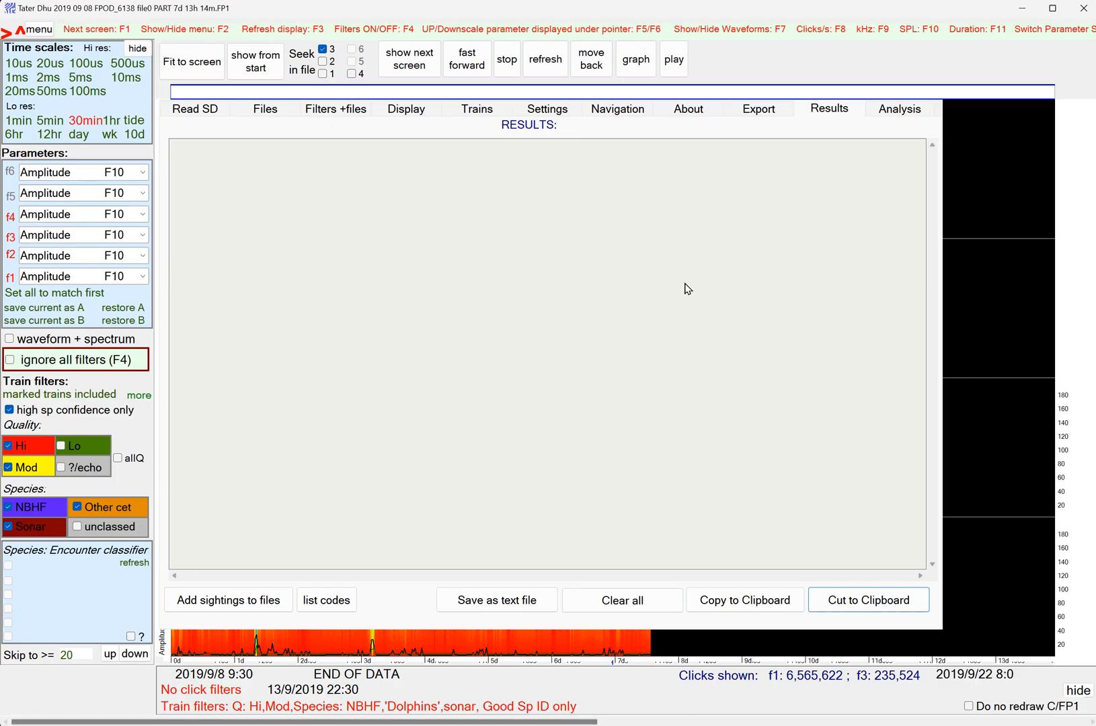
pyautogui.click(756, 118)
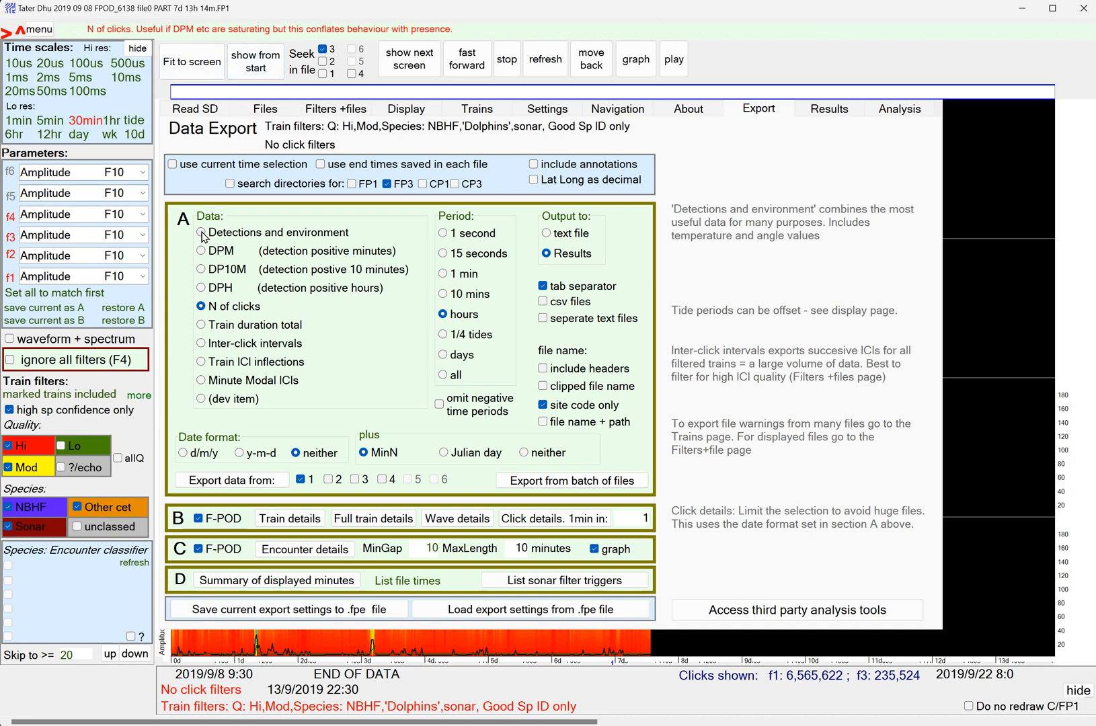
pyautogui.click(203, 234)
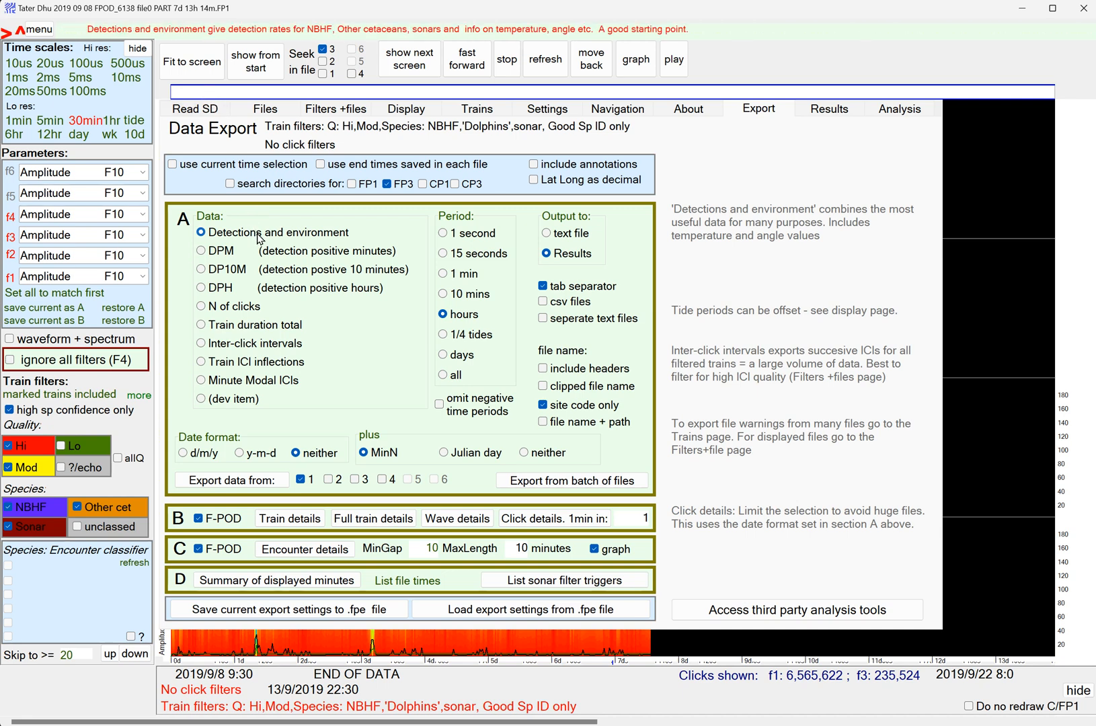
pyautogui.click(222, 253)
pyautogui.click(222, 272)
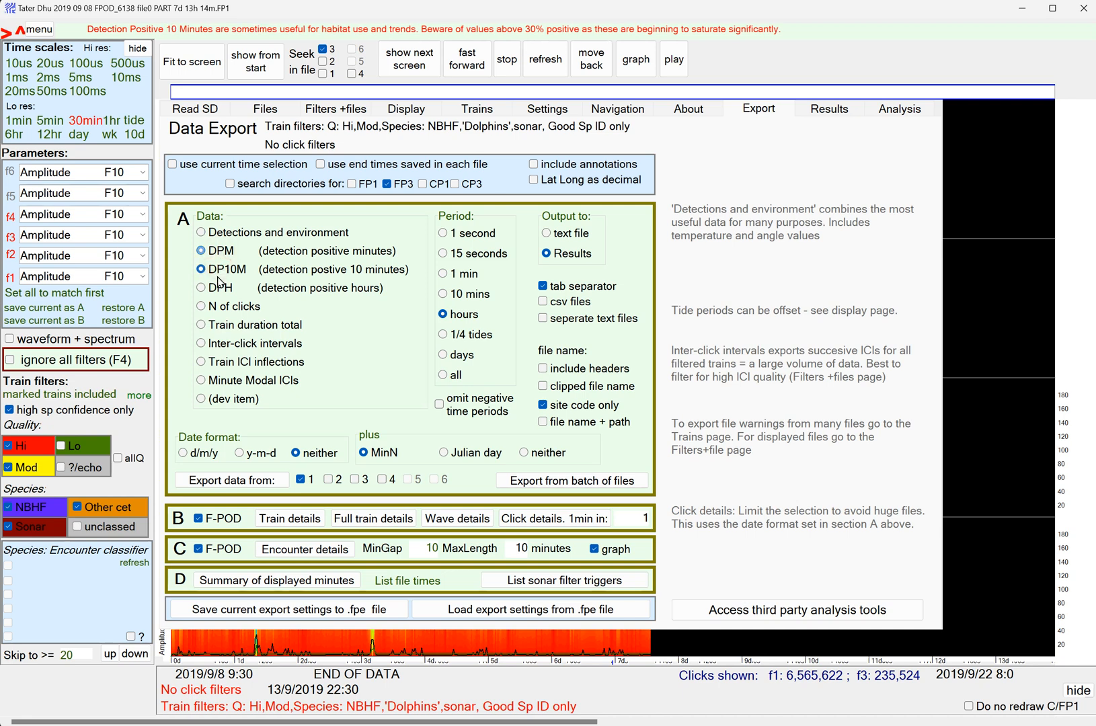
pyautogui.click(220, 292)
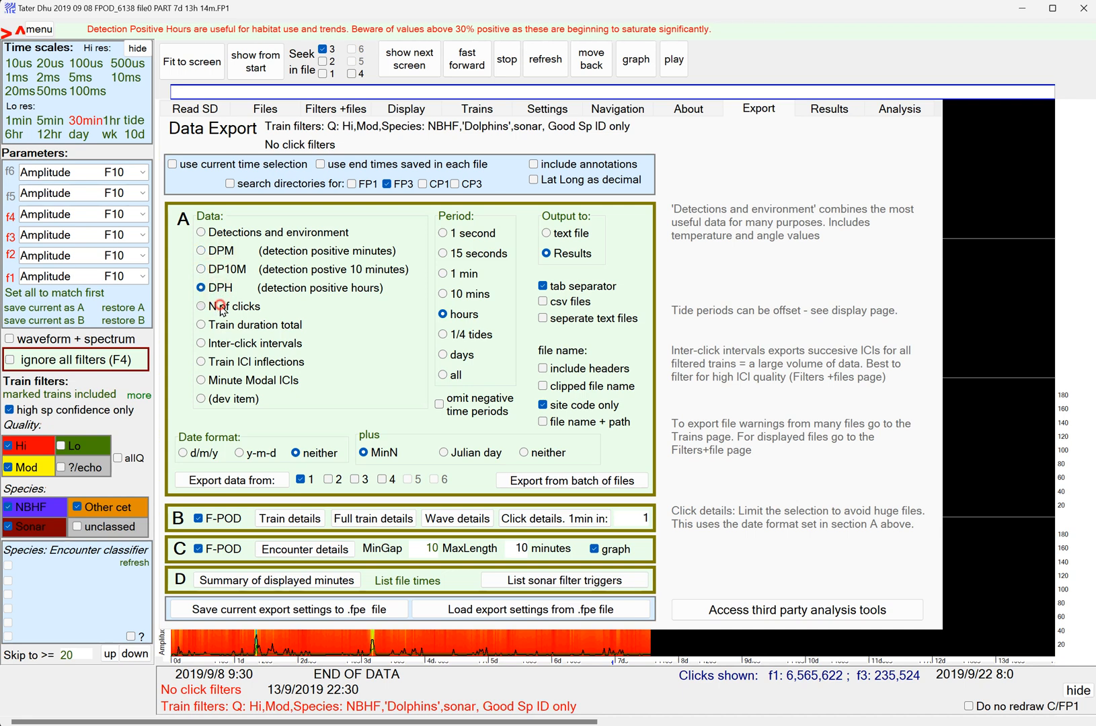
pyautogui.click(223, 310)
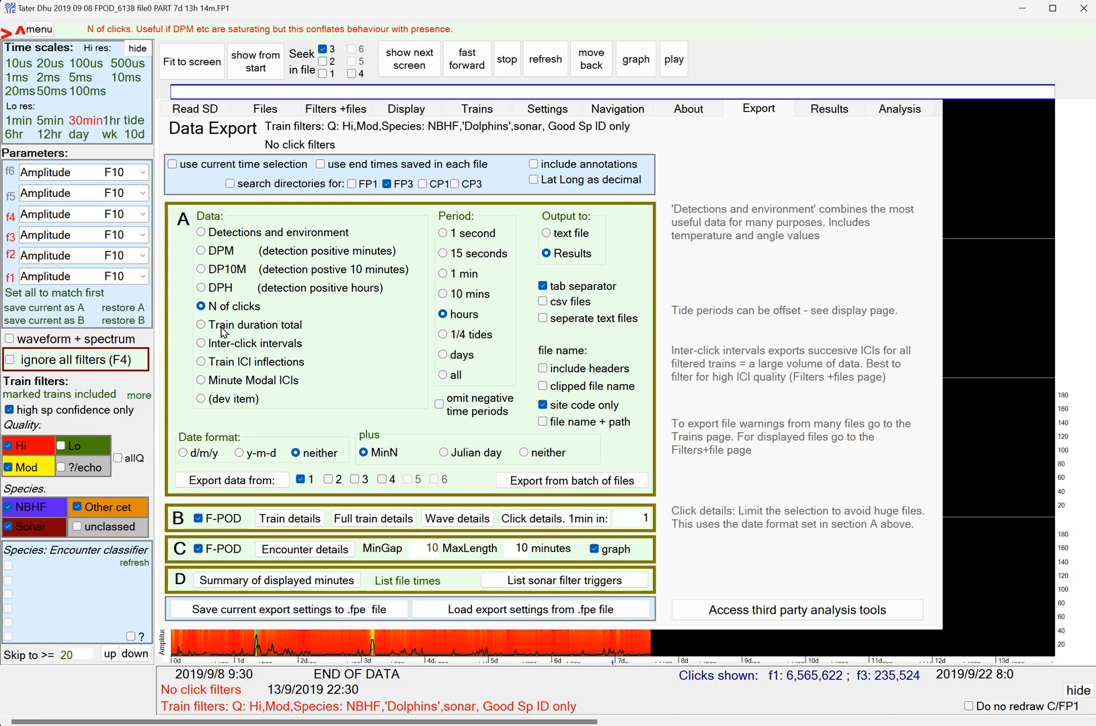
pyautogui.click(224, 329)
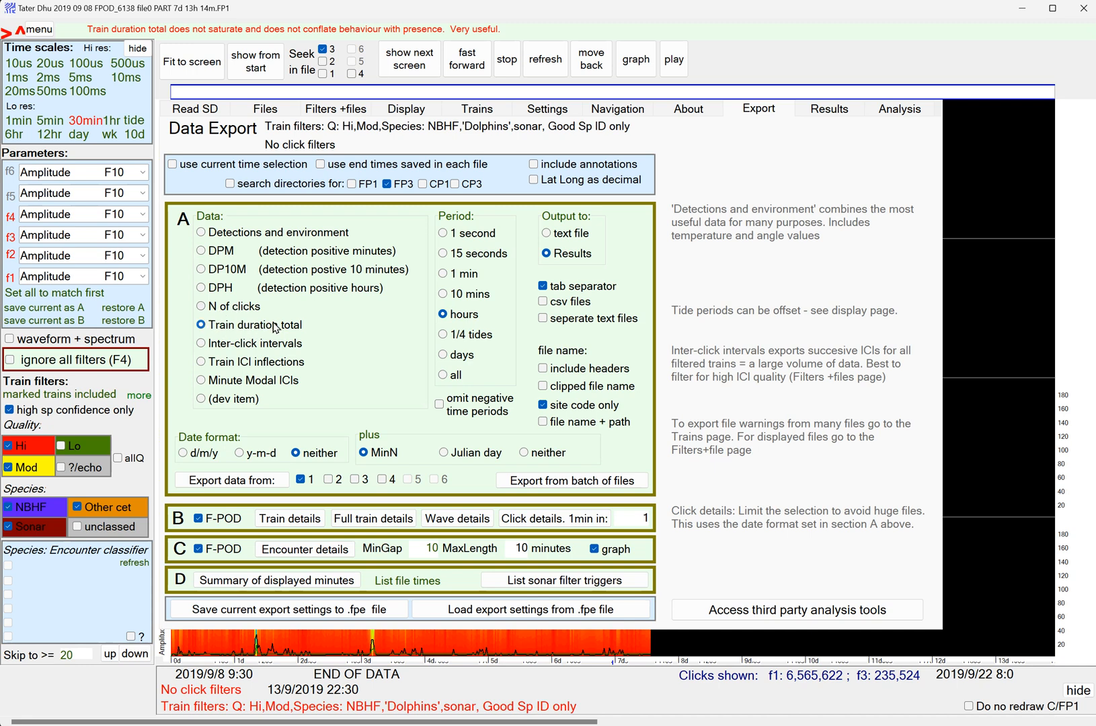
pyautogui.click(220, 350)
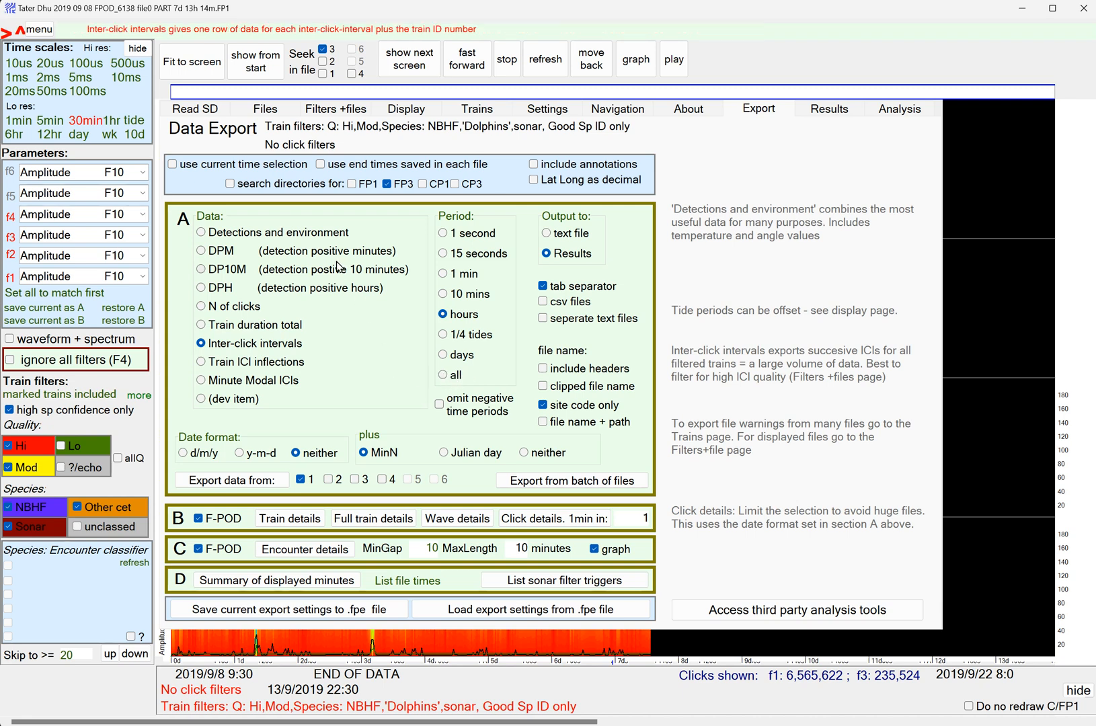
# Set the export period to all with N of clicks as the data, and exclude NBHF and Sonar from the species filter.
pyautogui.click(454, 379)
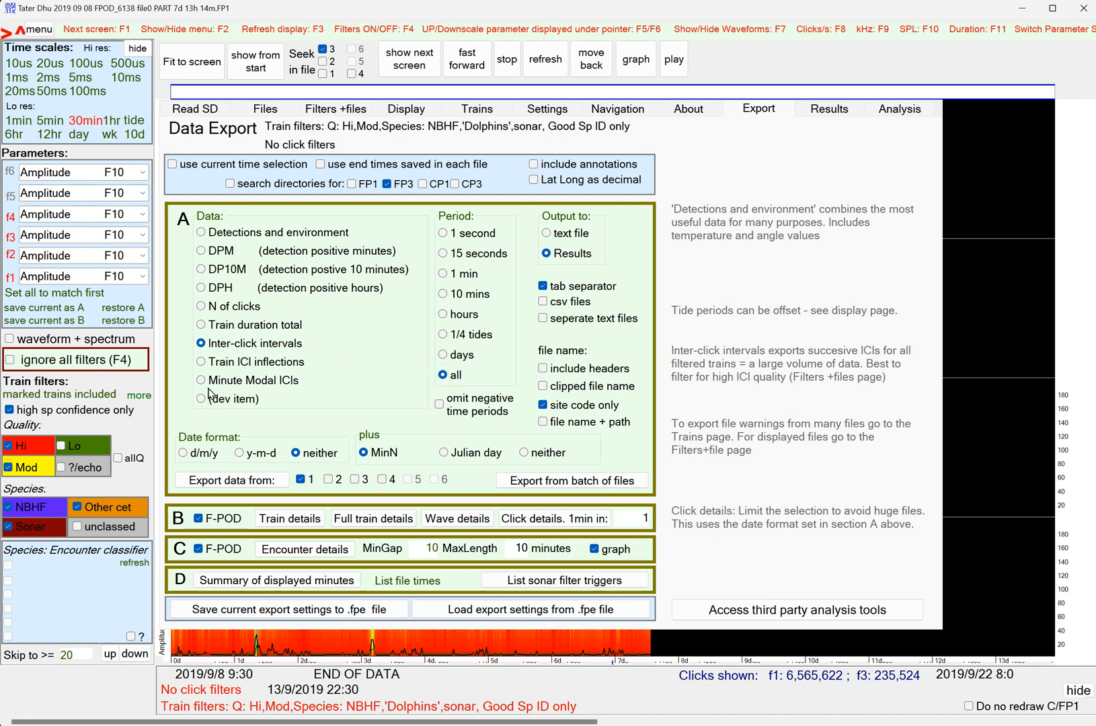
pyautogui.click(202, 310)
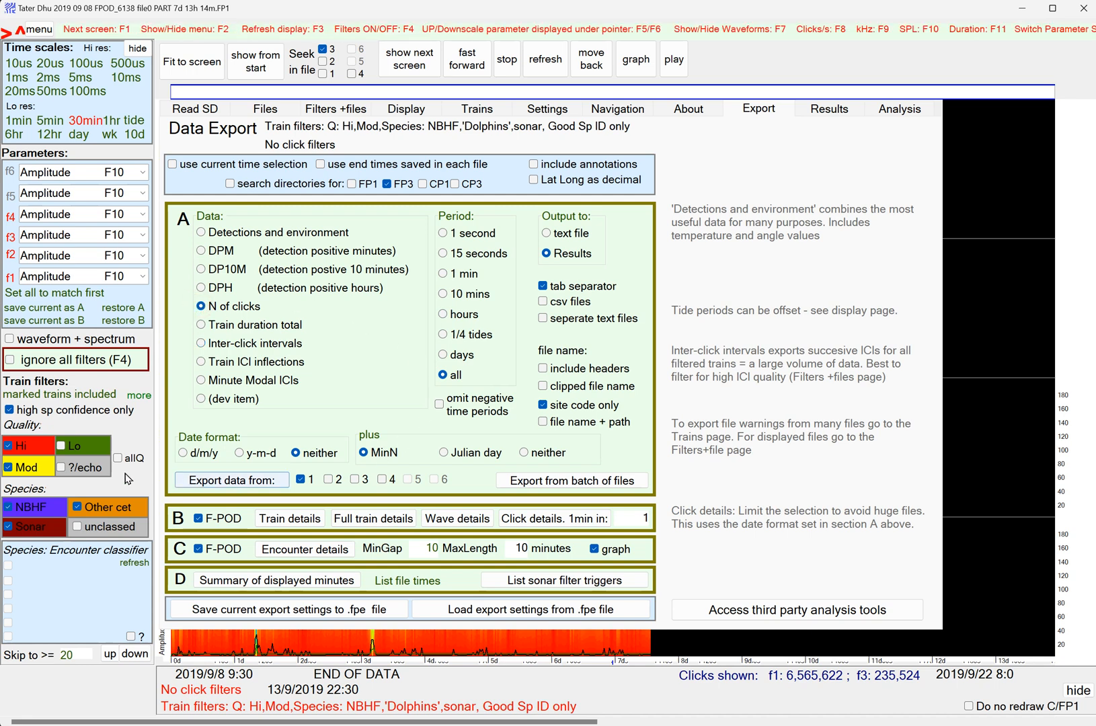
pyautogui.click(48, 508)
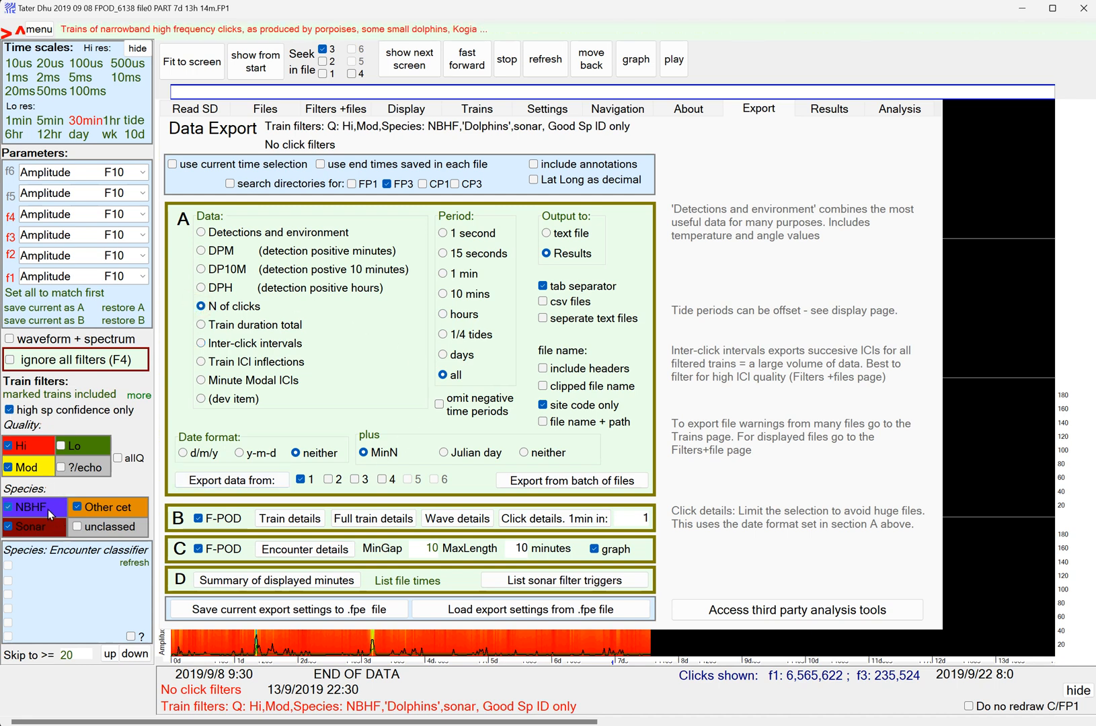
pyautogui.click(45, 523)
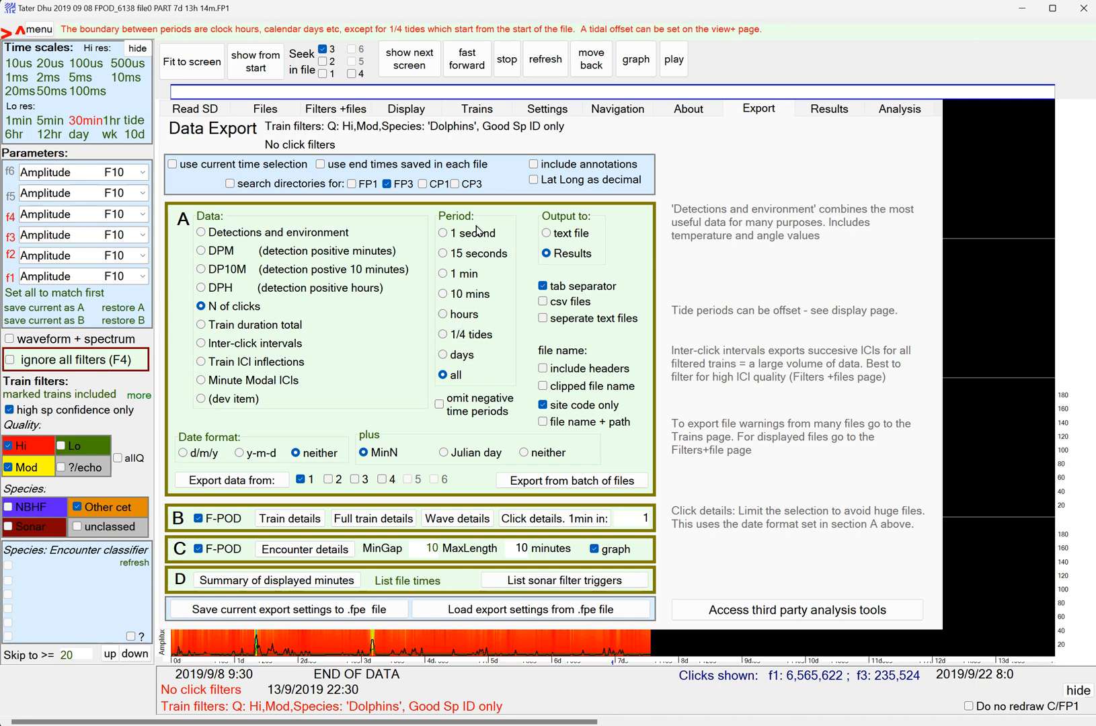
# Turn on directory searching for FP3 files and batch-export the click counts from FPODonSSD > Britain > CATT > DorsetWT on drive J.
pyautogui.click(245, 185)
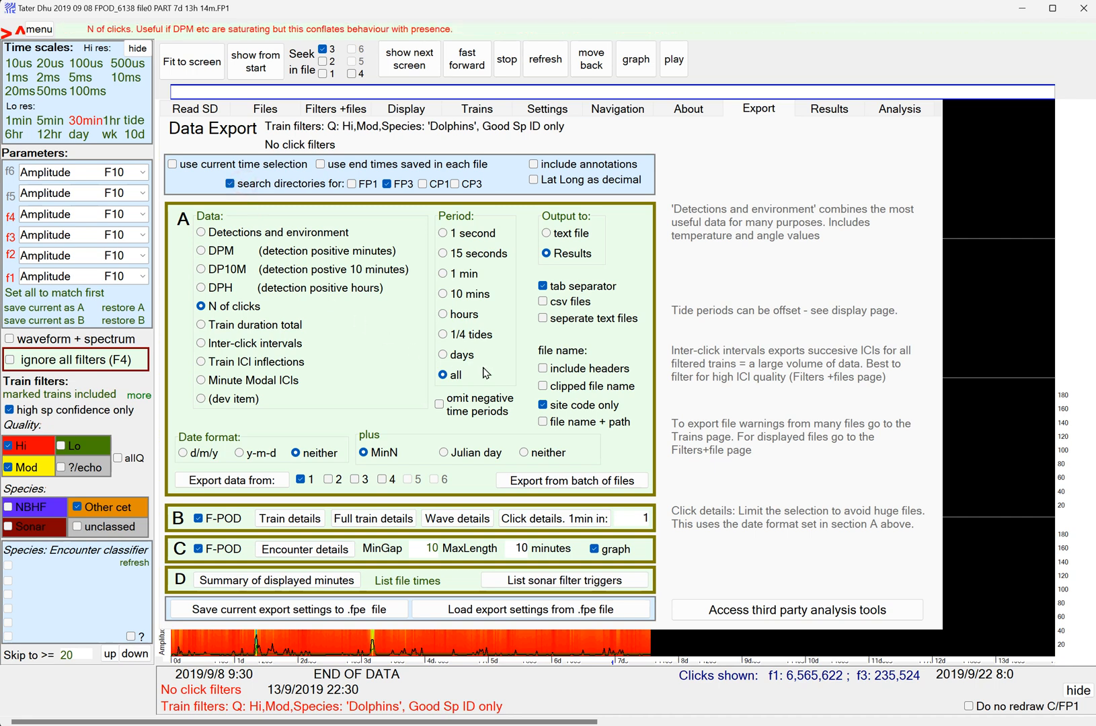
pyautogui.click(630, 480)
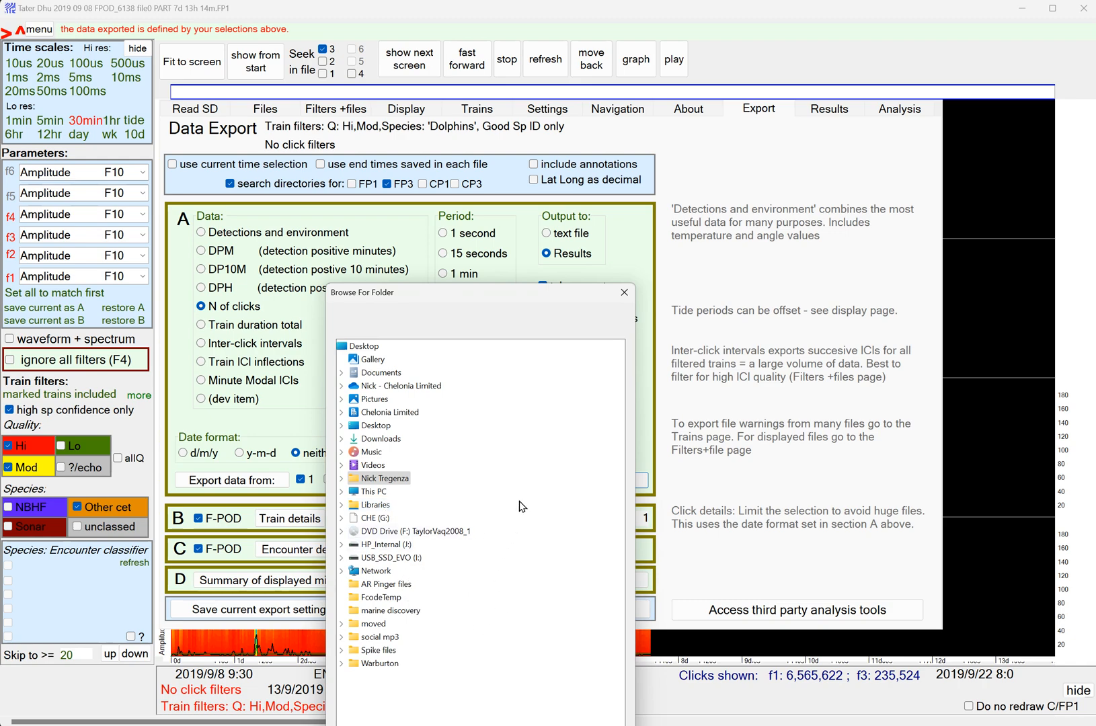
pyautogui.click(341, 544)
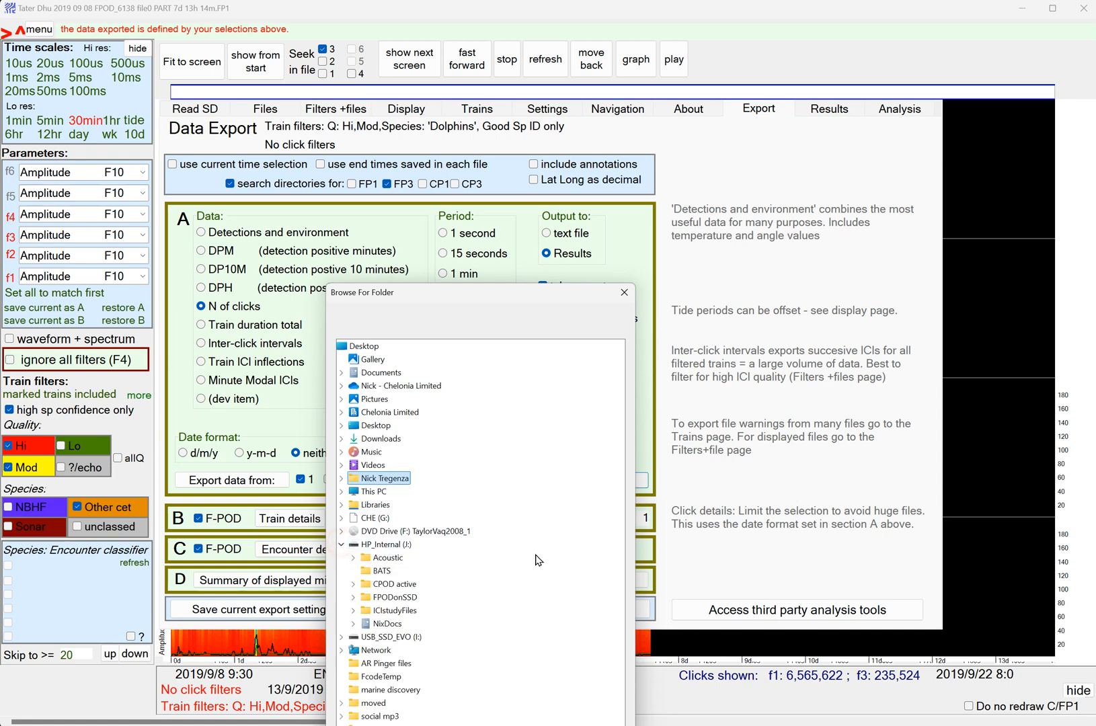
pyautogui.click(353, 597)
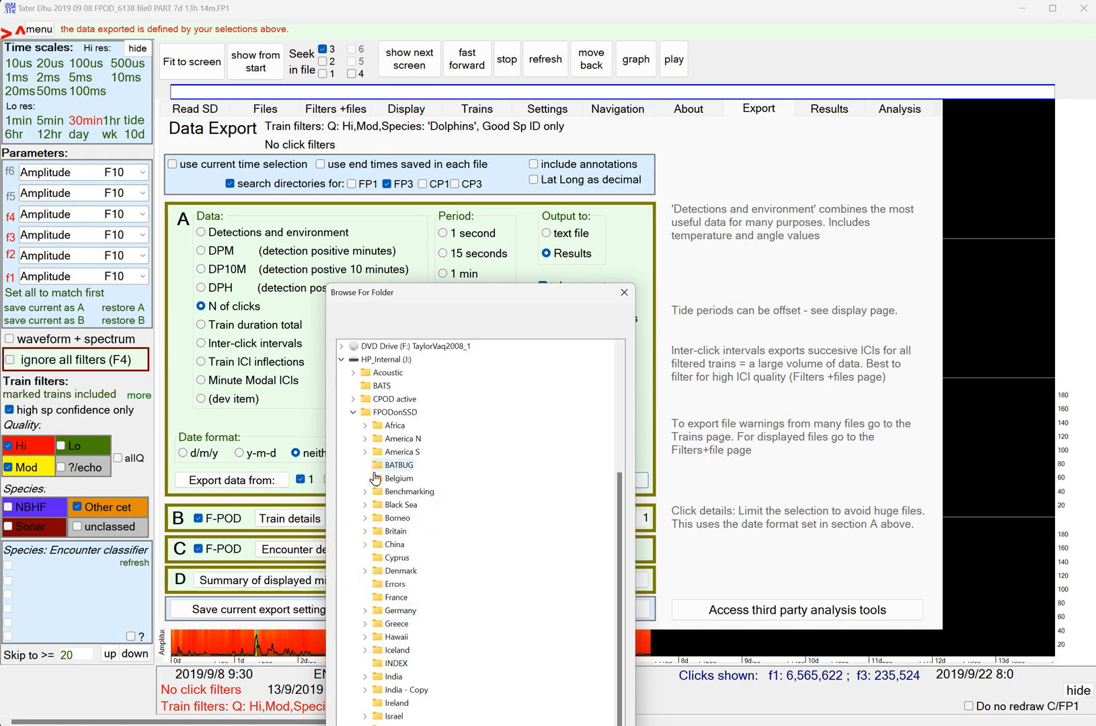
pyautogui.click(364, 532)
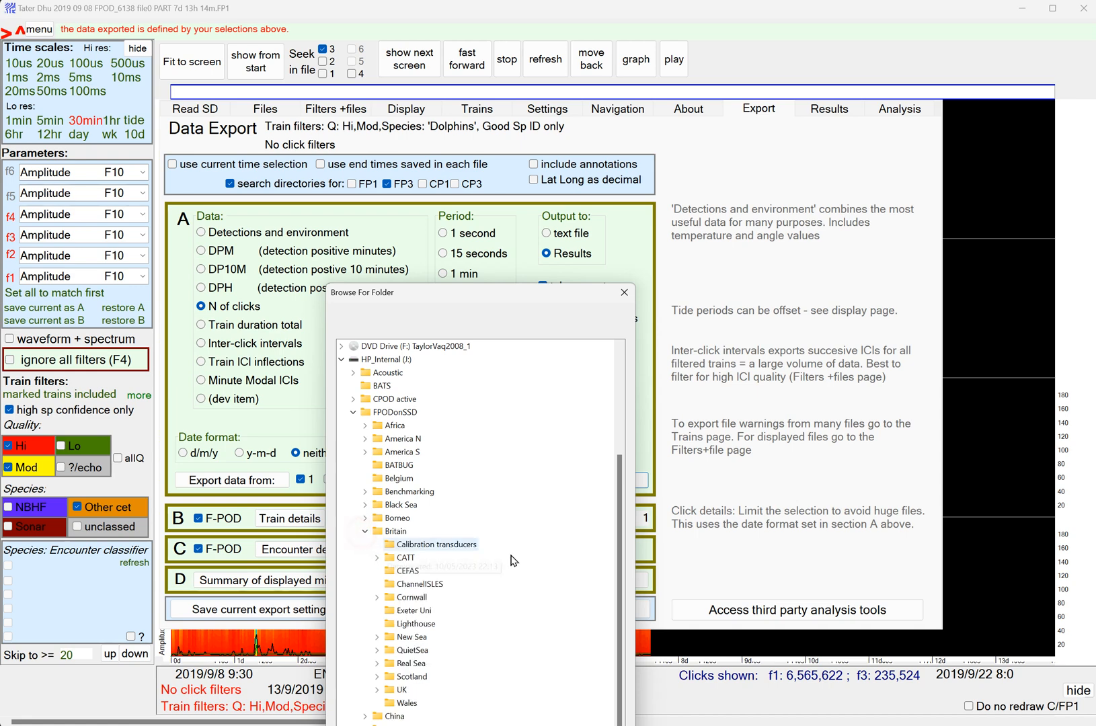
pyautogui.click(377, 557)
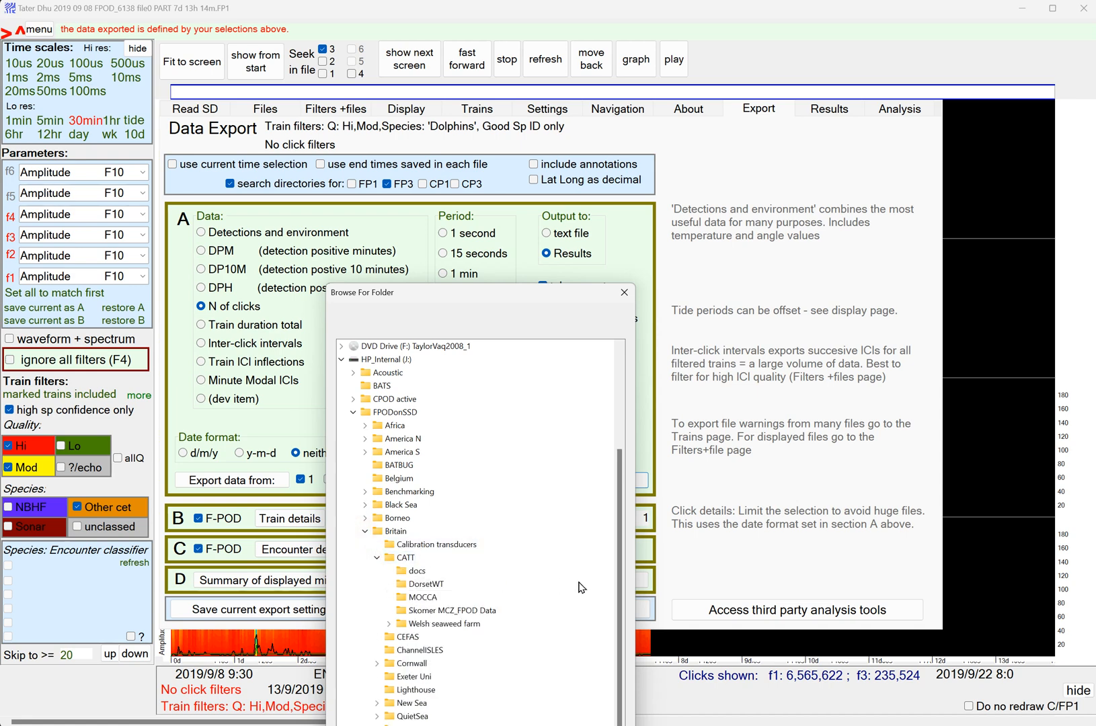
pyautogui.click(425, 583)
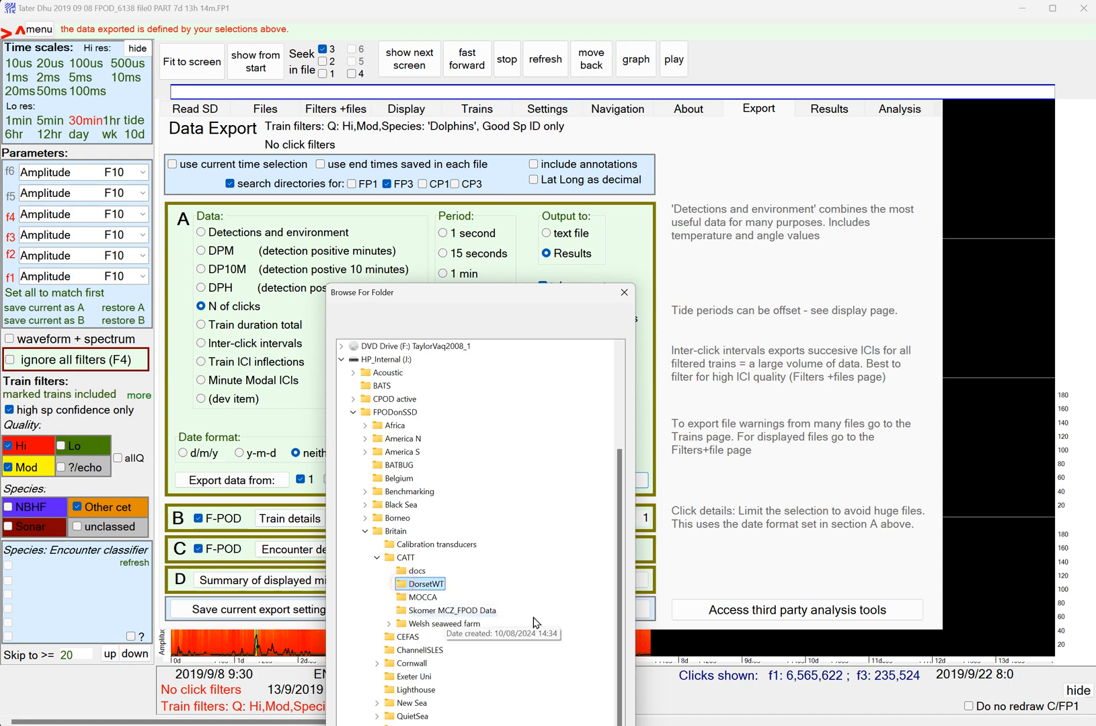
pyautogui.moveTo(556, 299); pyautogui.dragTo(557, 63)
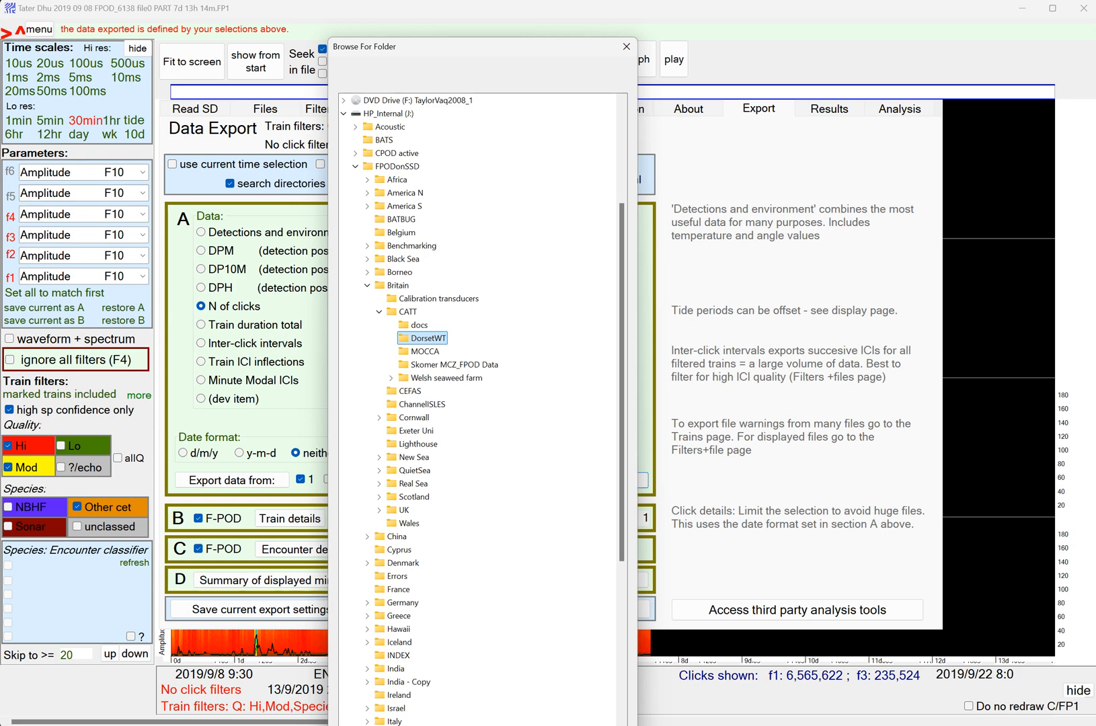
pyautogui.press('Return')
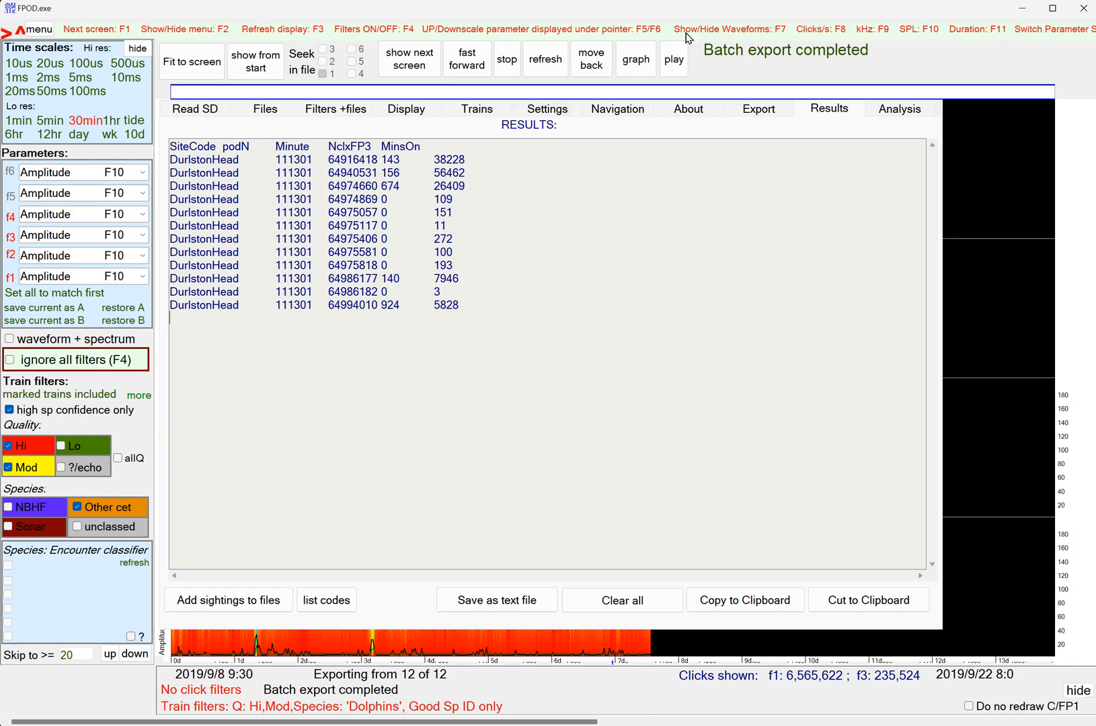
pyautogui.click(637, 58)
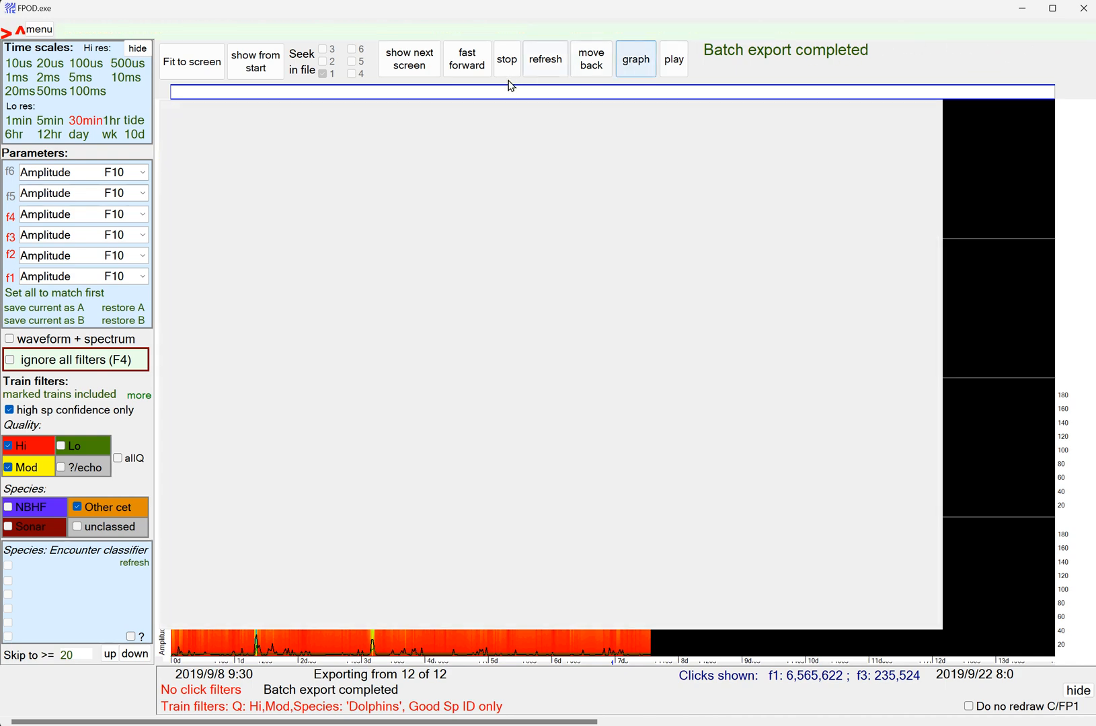
pyautogui.click(635, 67)
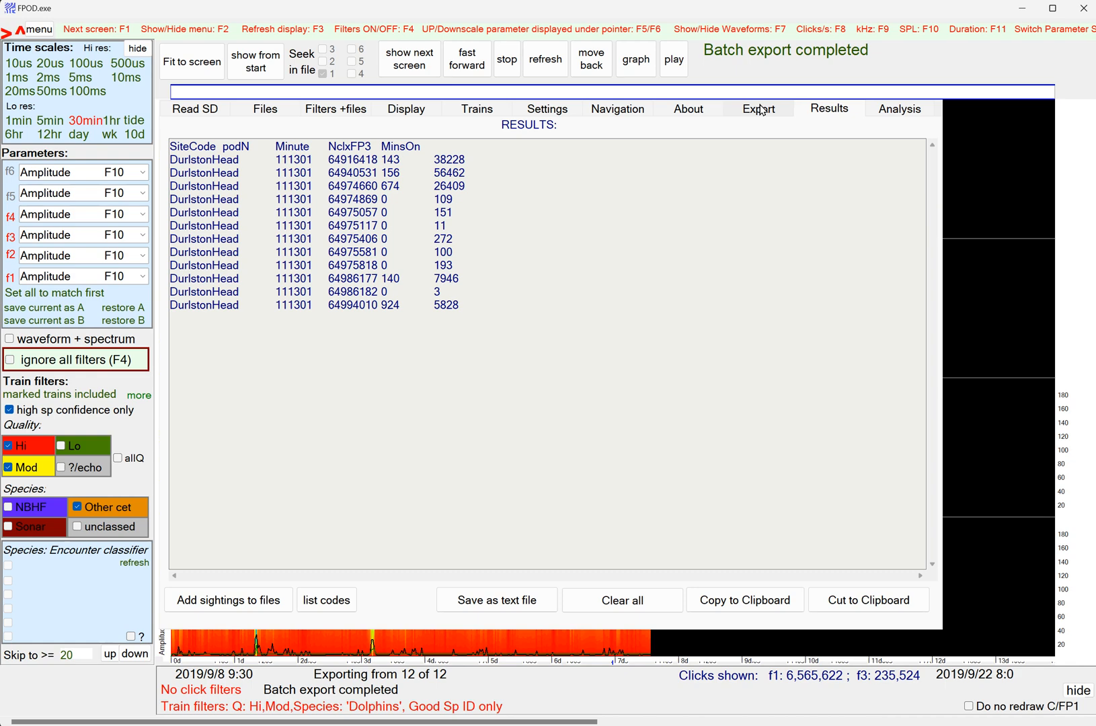
pyautogui.click(760, 109)
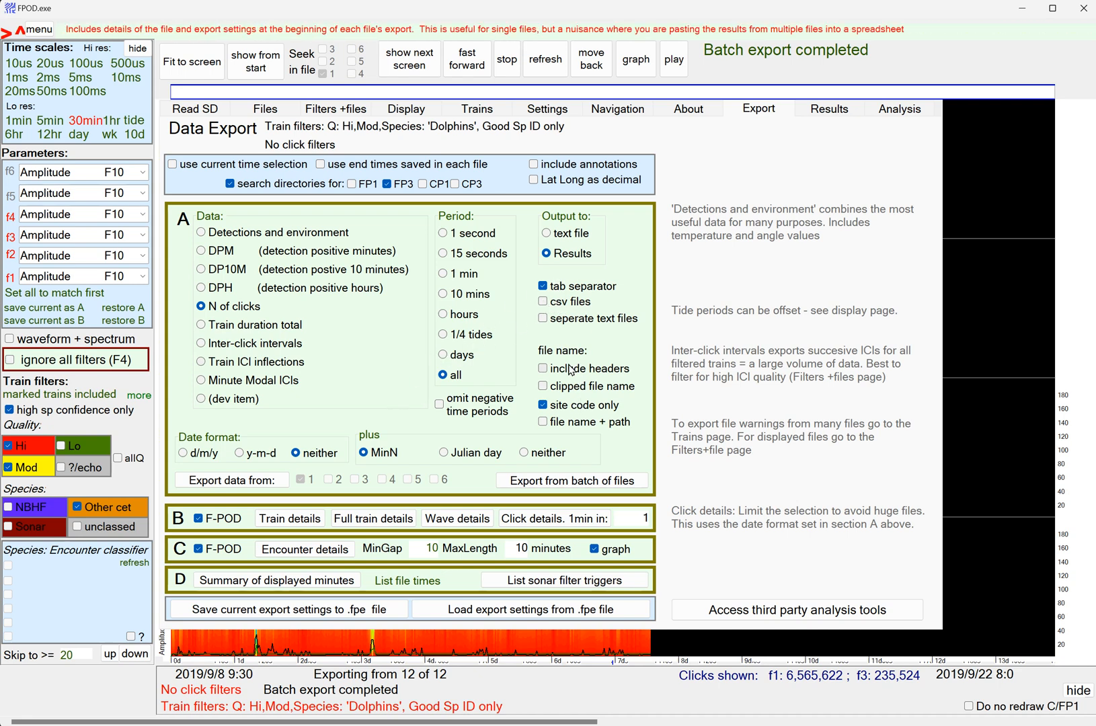
pyautogui.click(394, 21)
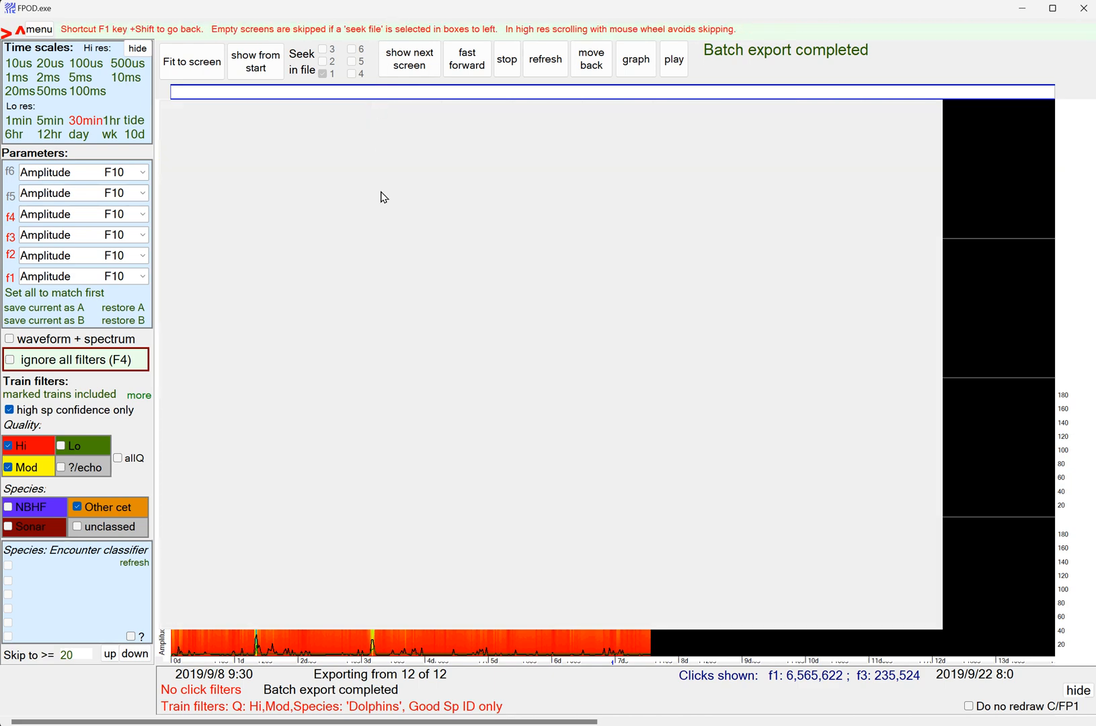
pyautogui.moveTo(612, 28)
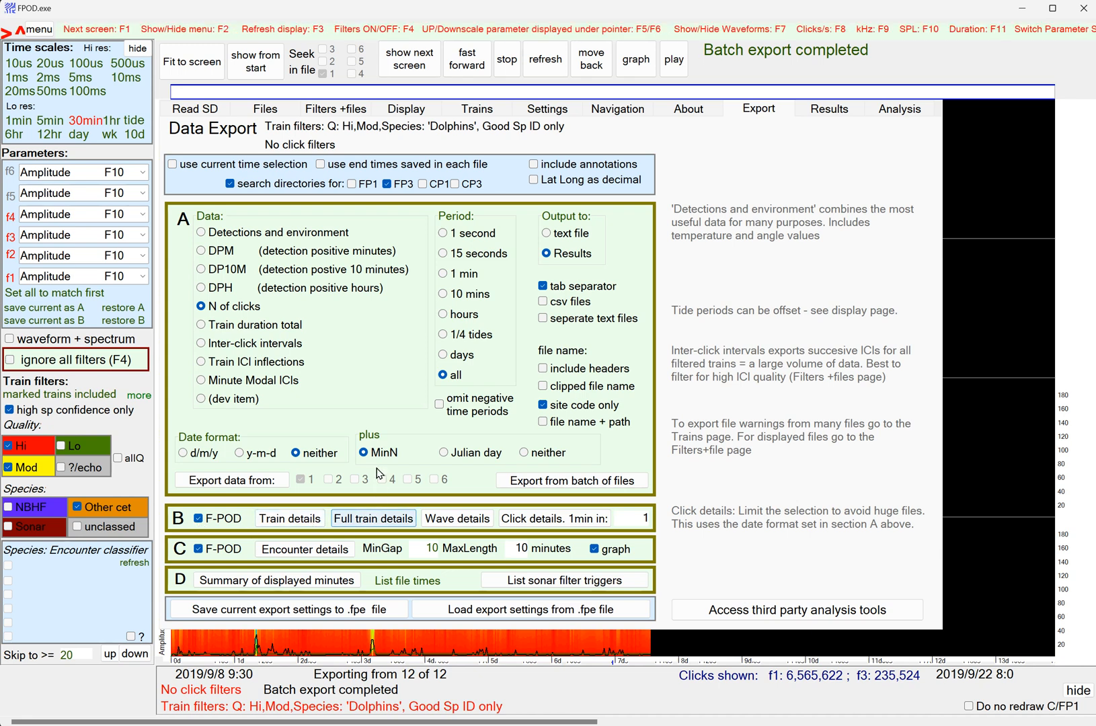
# Open the file set Tater Dhu 2019 09 08 FPOD_6138 file0 PART 7d 13h 14m from Tutorial Files and display it from the start.
pyautogui.click(266, 110)
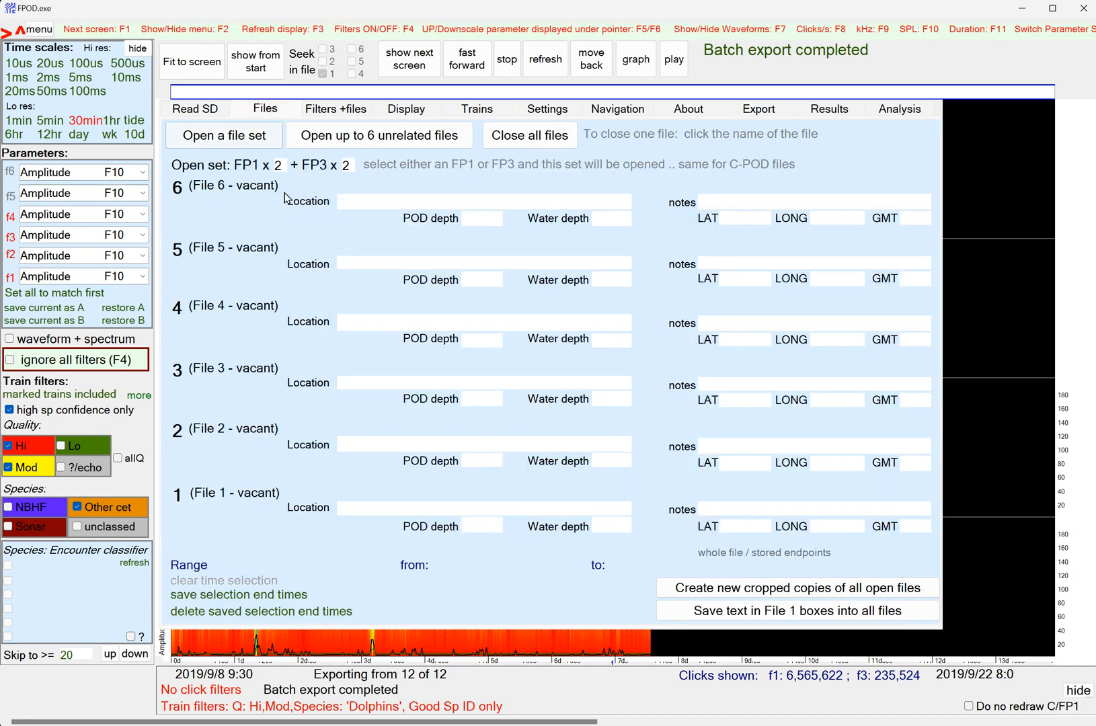
pyautogui.click(268, 139)
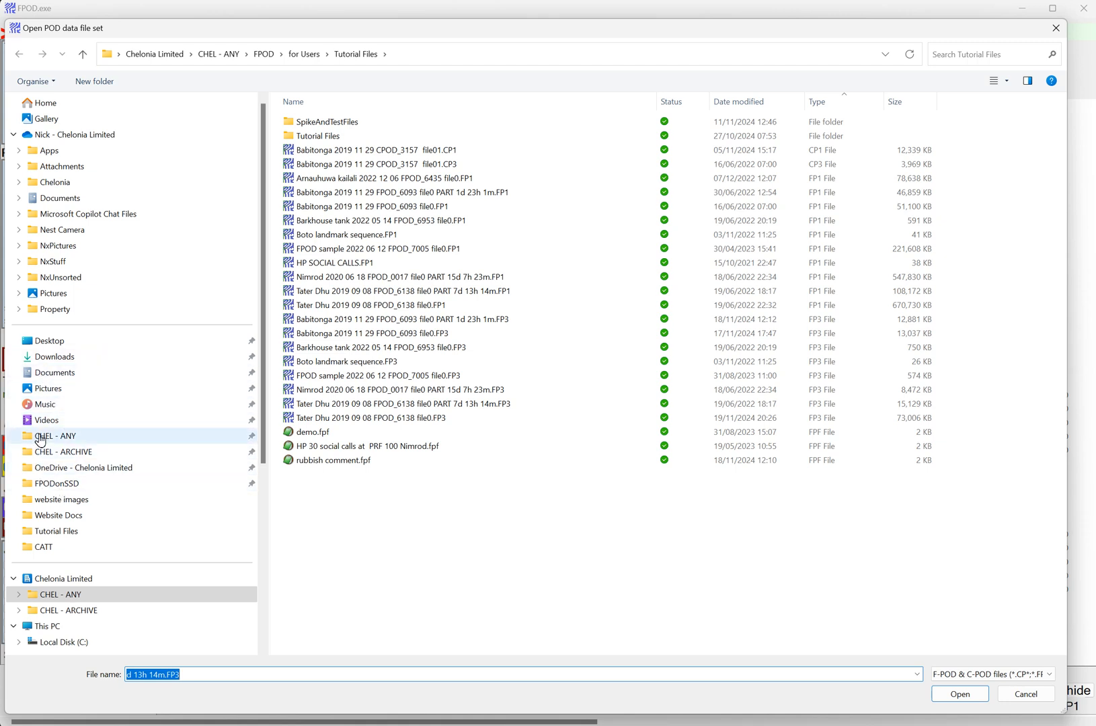
pyautogui.click(40, 437)
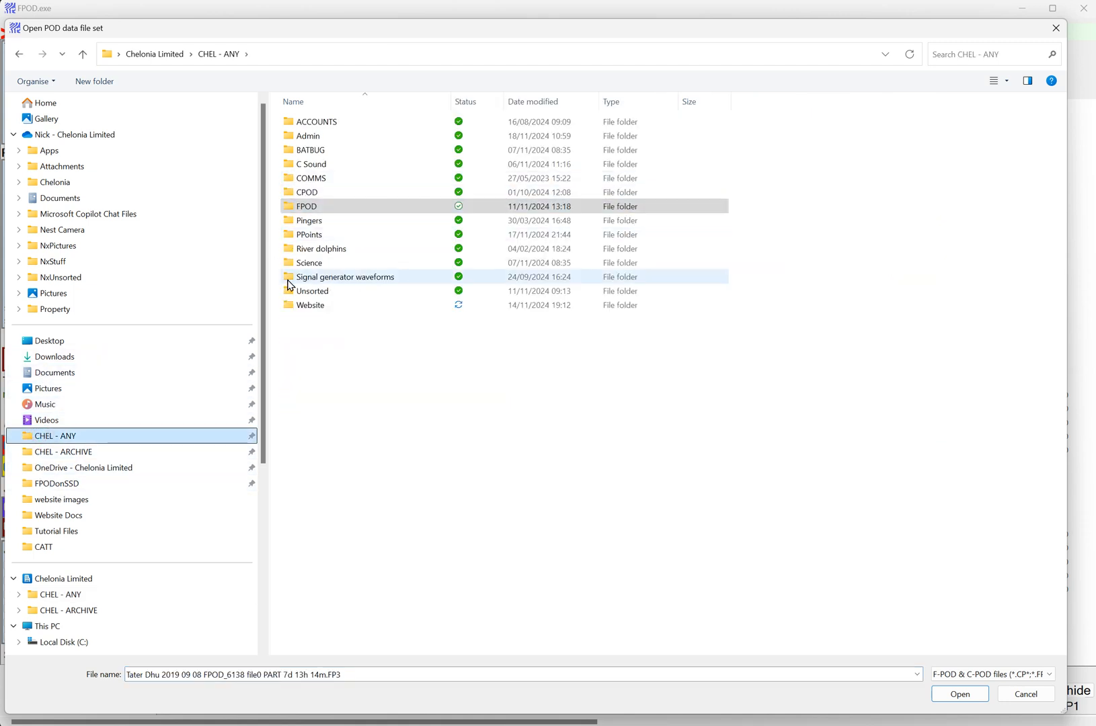
pyautogui.click(288, 210)
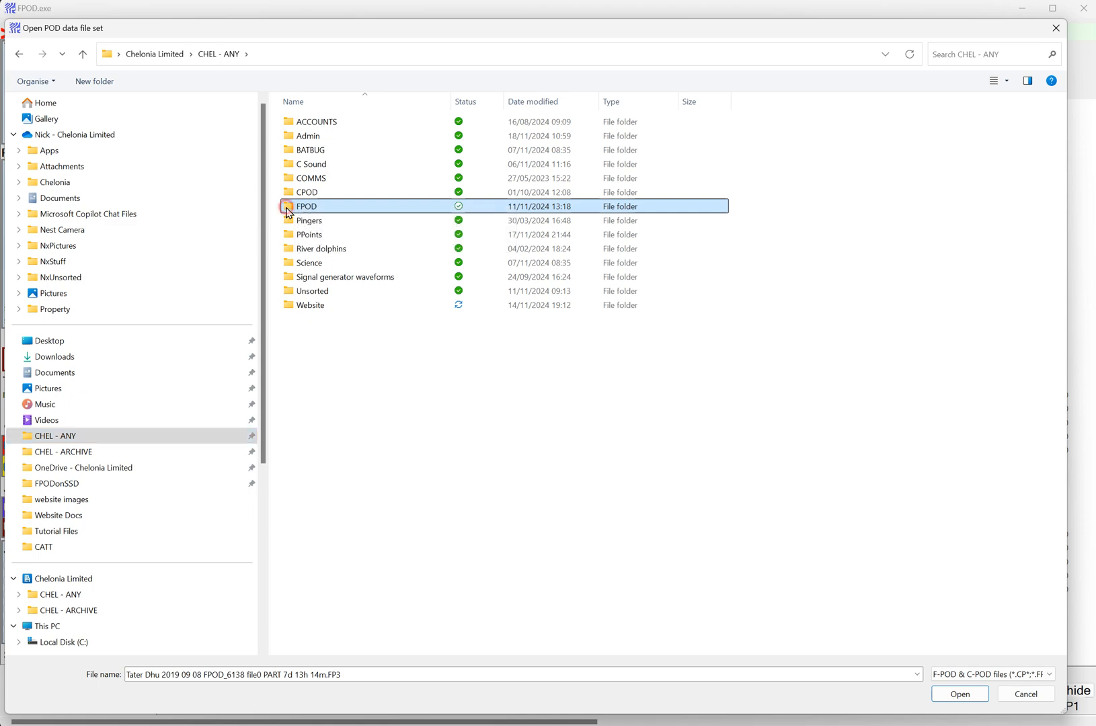
pyautogui.doubleClick(288, 210)
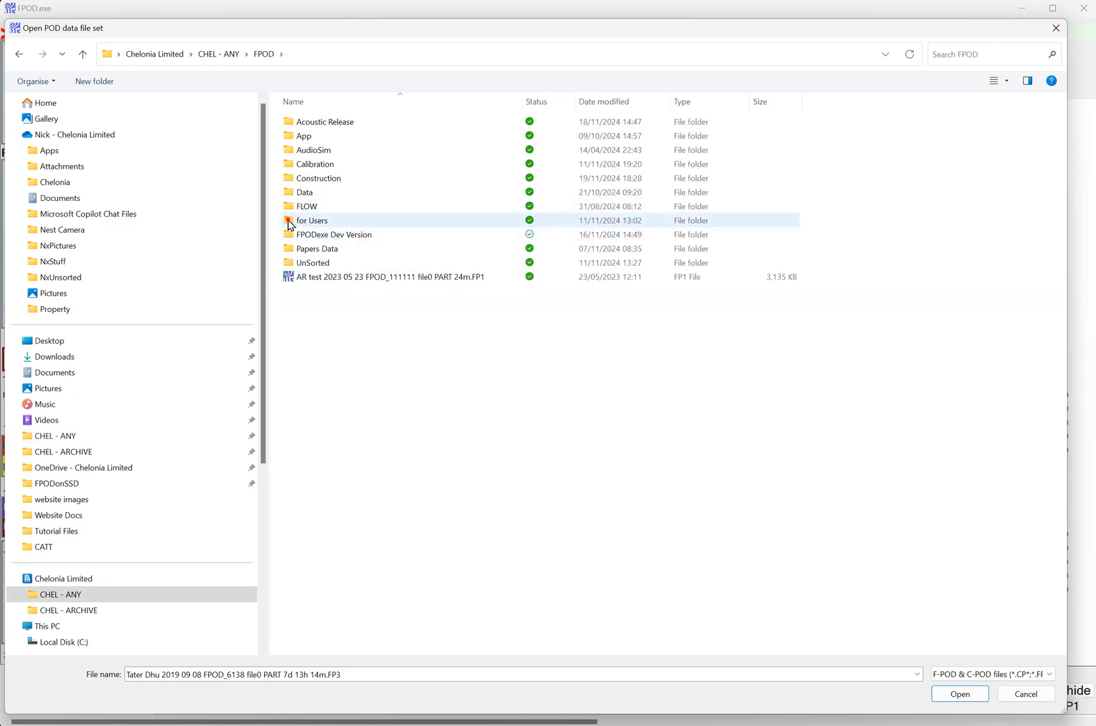
pyautogui.doubleClick(288, 220)
pyautogui.doubleClick(289, 136)
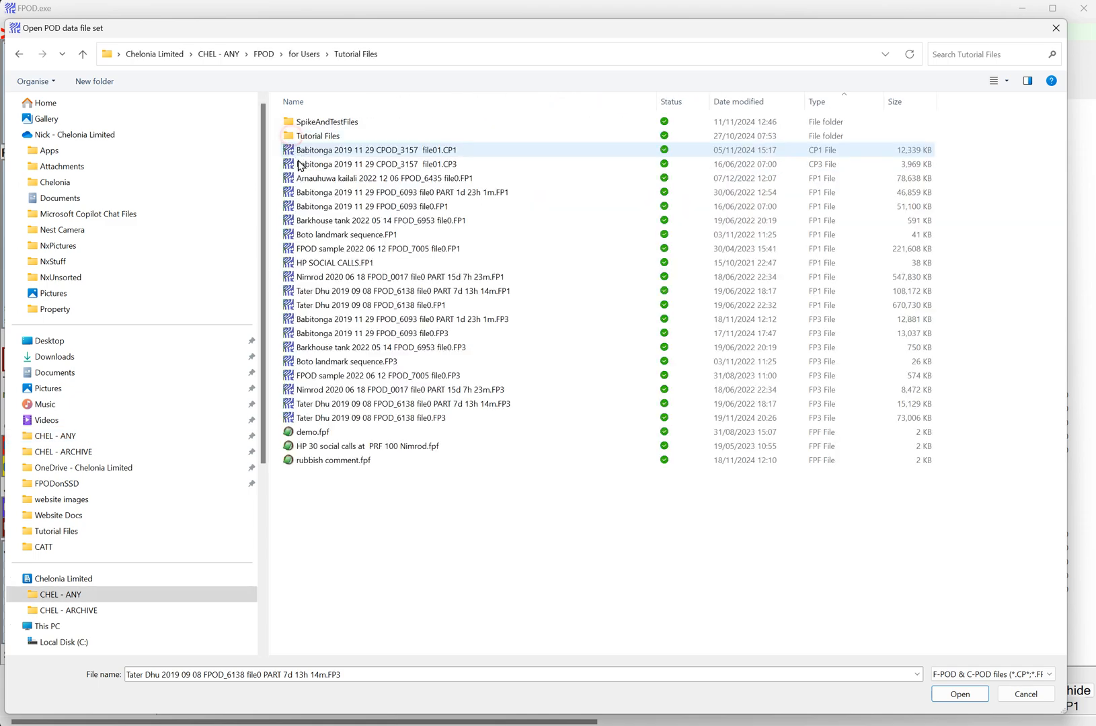
pyautogui.doubleClick(431, 405)
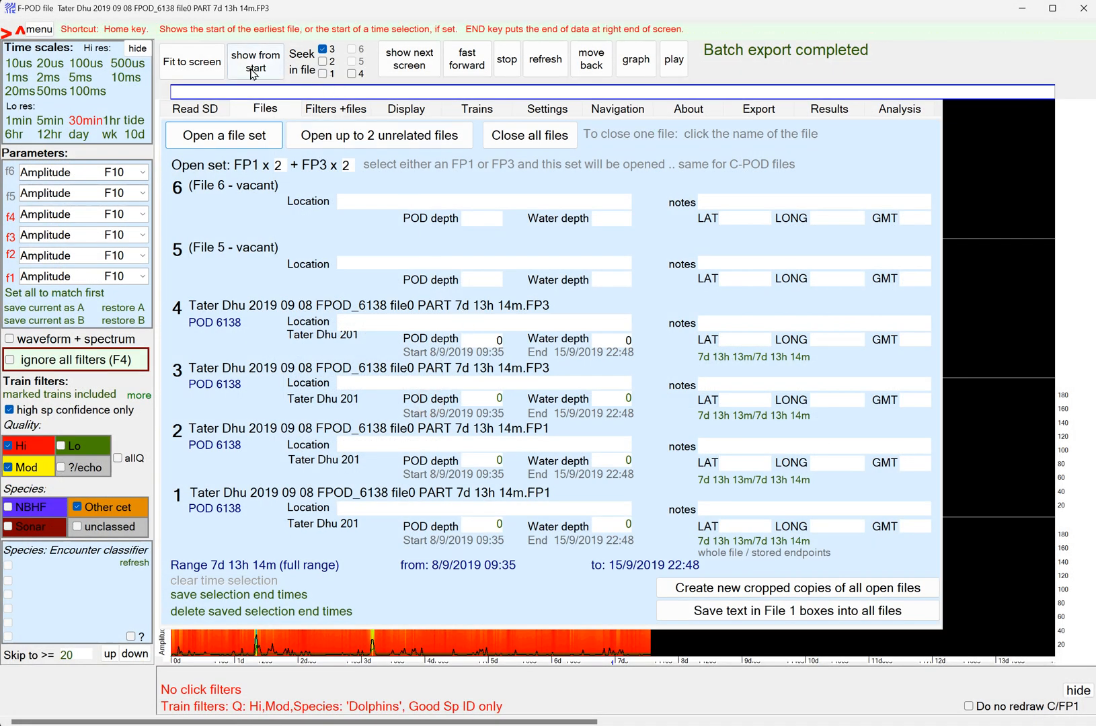
pyautogui.click(204, 71)
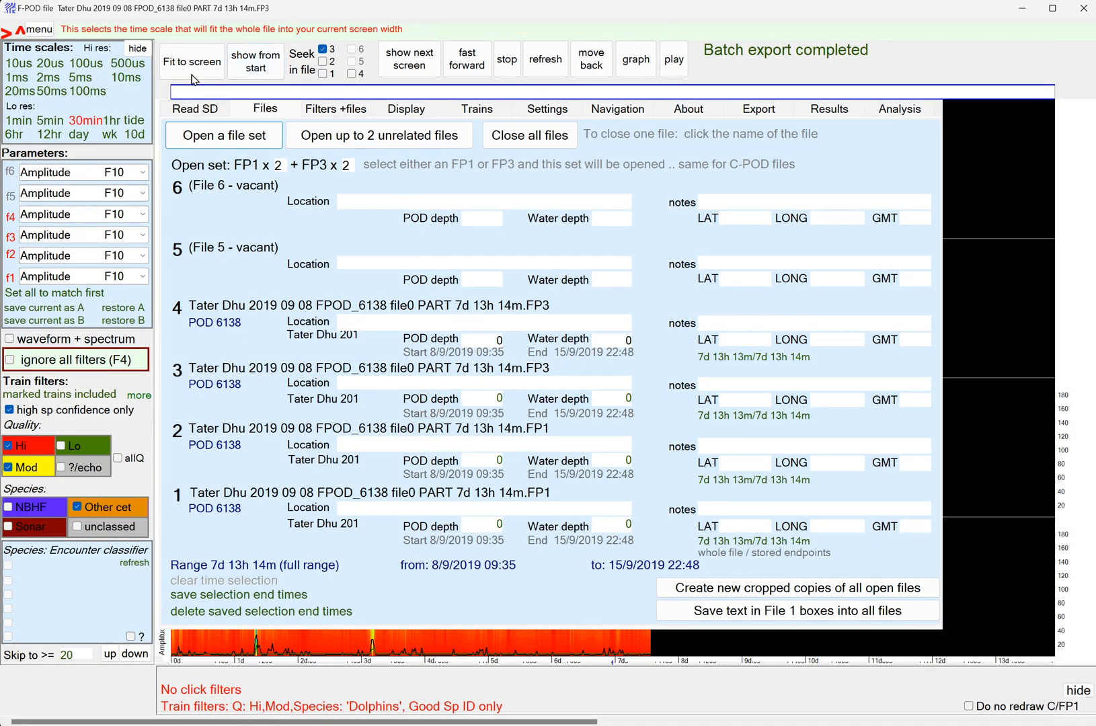
pyautogui.click(246, 75)
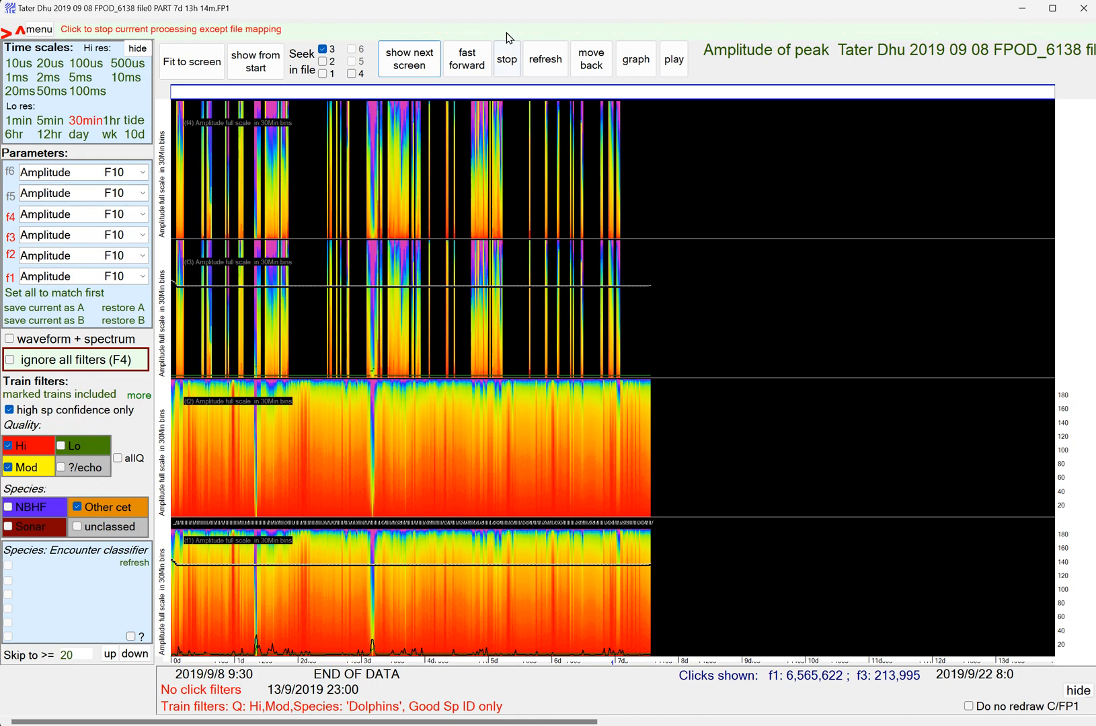
# Export full train details of Babitonga 2019 11 29 FPOD_6093 file0 PART 1d 23h 1m.FP3, saving under the suggested text file name.
pyautogui.press('F2')
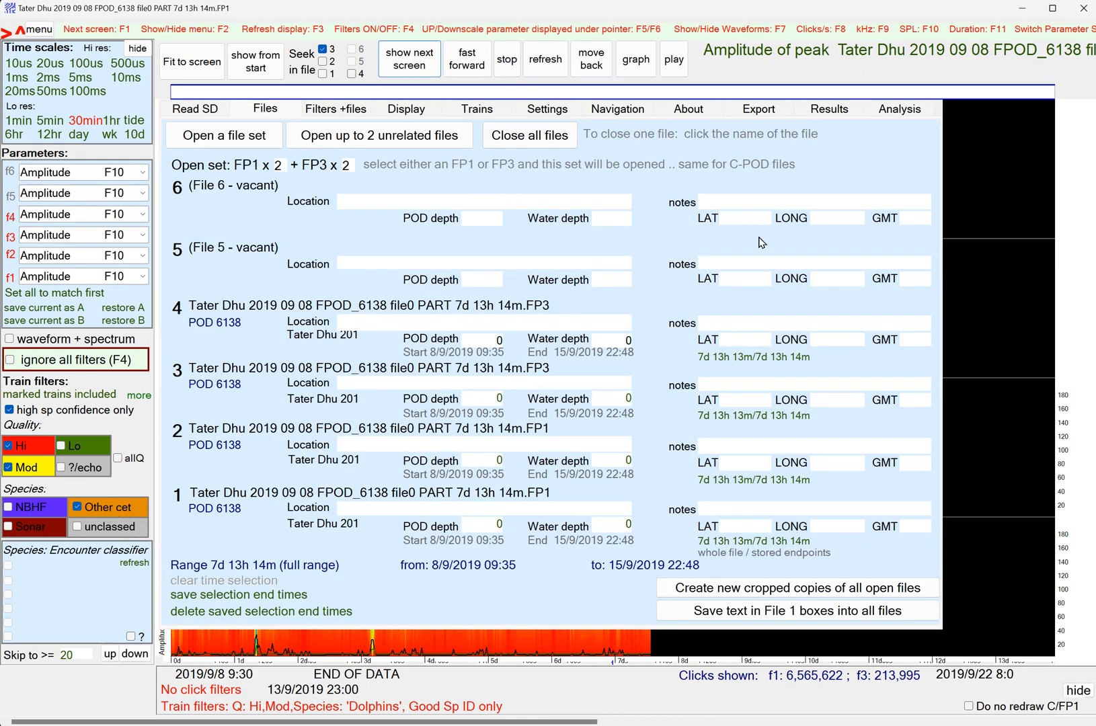
pyautogui.click(760, 109)
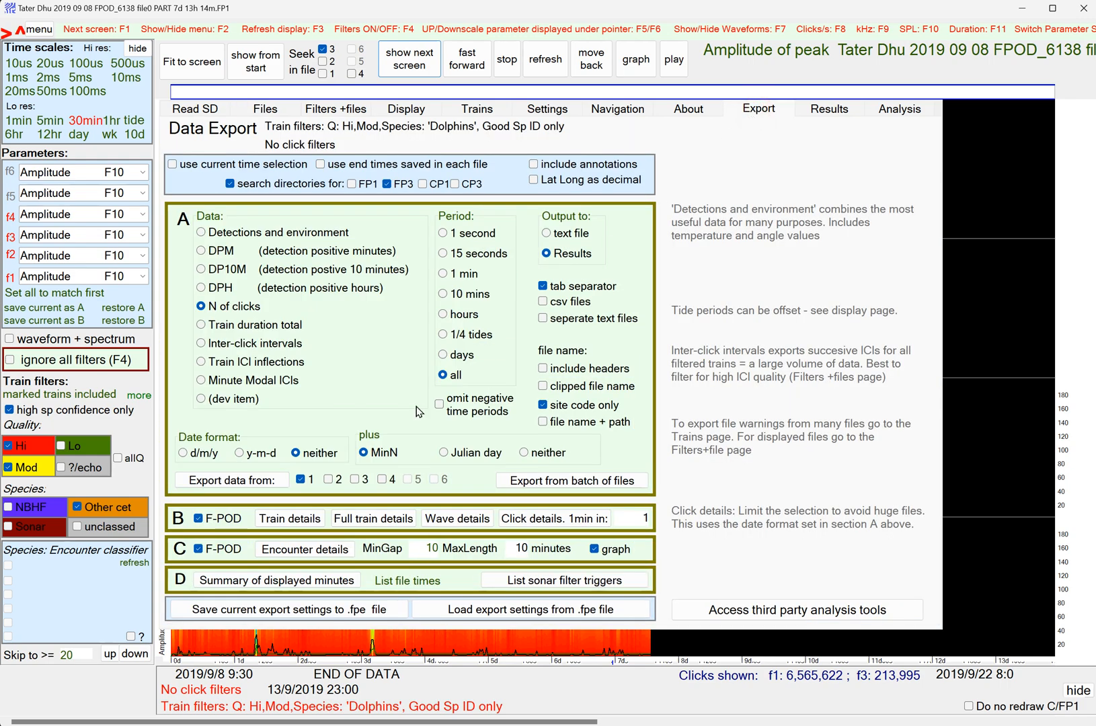
pyautogui.click(373, 518)
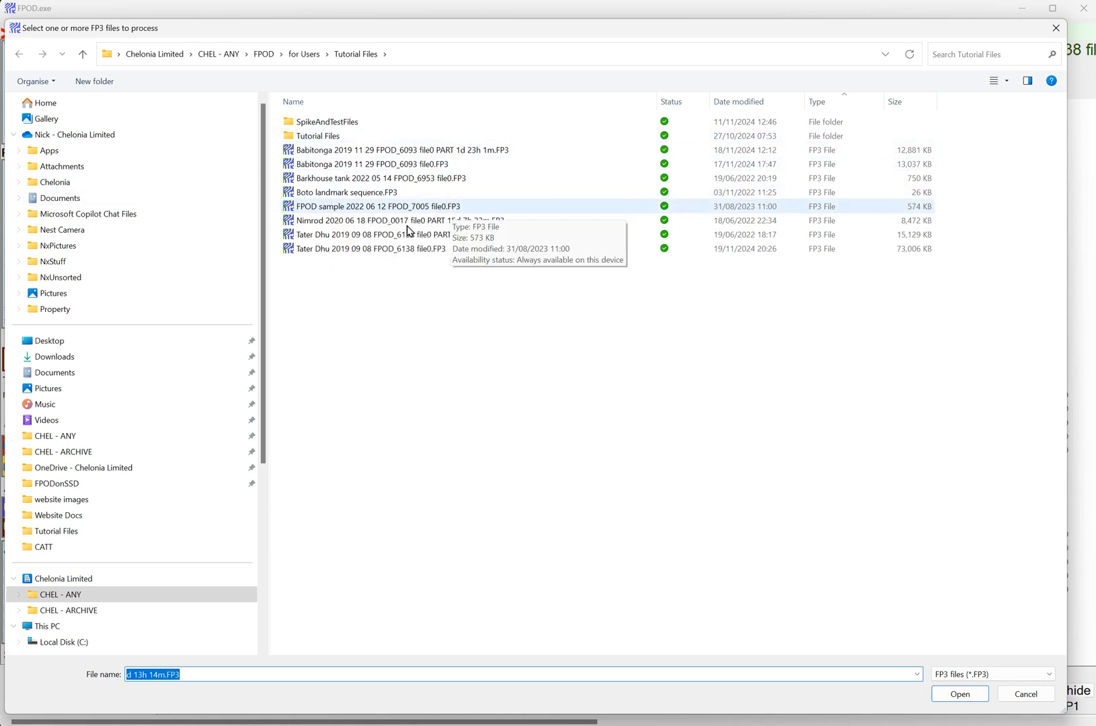
pyautogui.click(384, 149)
pyautogui.click(960, 694)
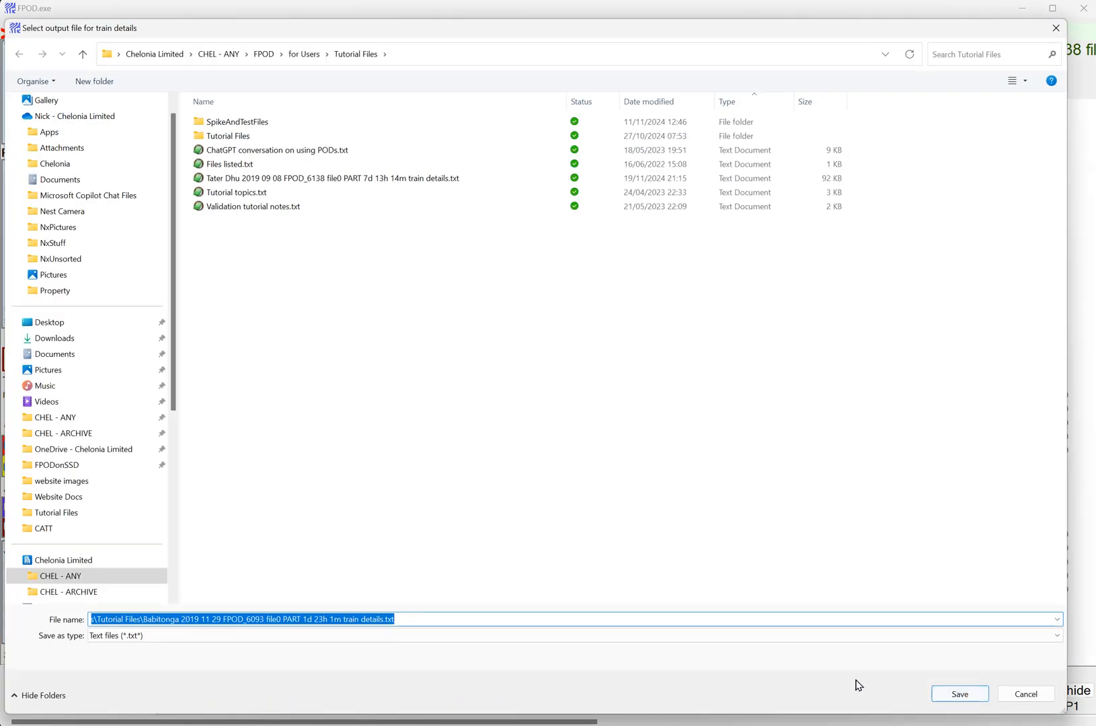
pyautogui.click(960, 694)
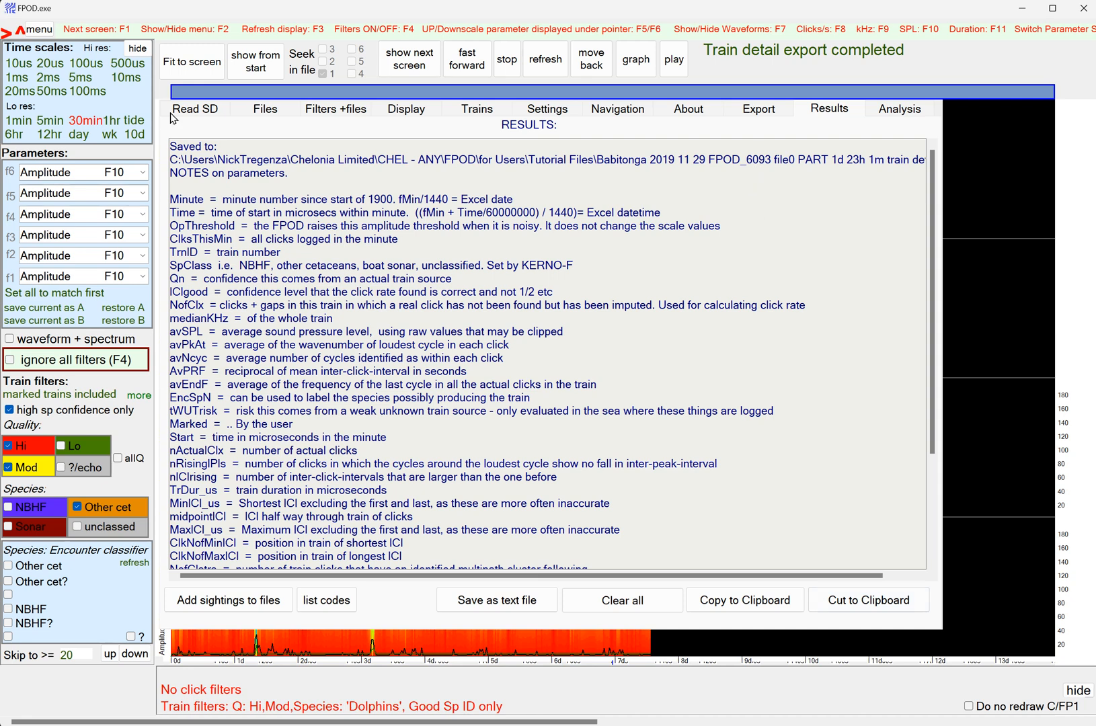
# Highlight the line with the saved train details file's path in the results.
pyautogui.moveTo(174, 163); pyautogui.dragTo(886, 184)
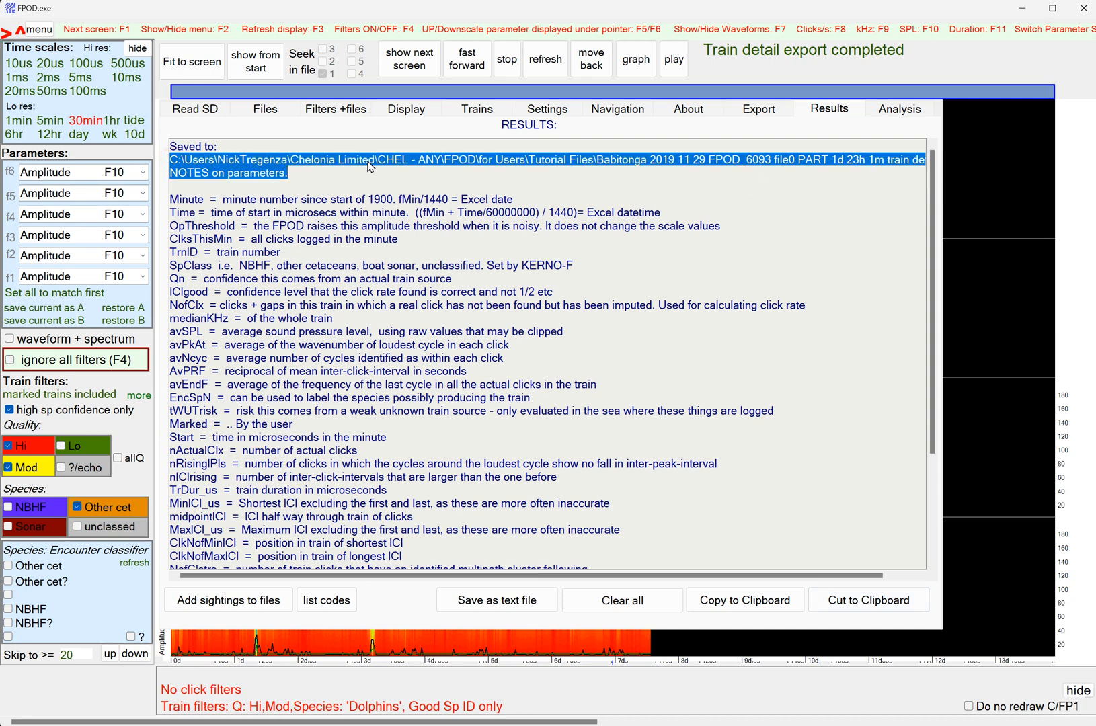
pyautogui.click(225, 144)
pyautogui.moveTo(172, 163); pyautogui.dragTo(169, 173)
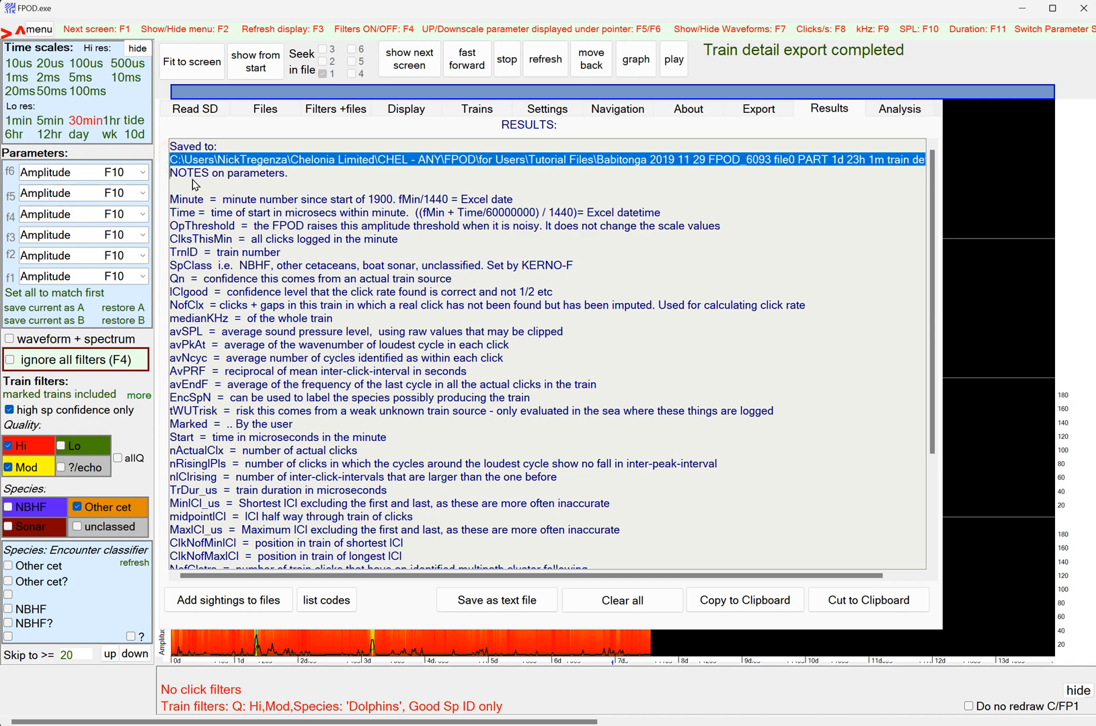
# Switch to EditPad Pro and open Babitonga 2019 11 29 FPOD_6093 file0 PART 1d 23h 1m train details.txt from Tutorial Files.
pyautogui.click(434, 725)
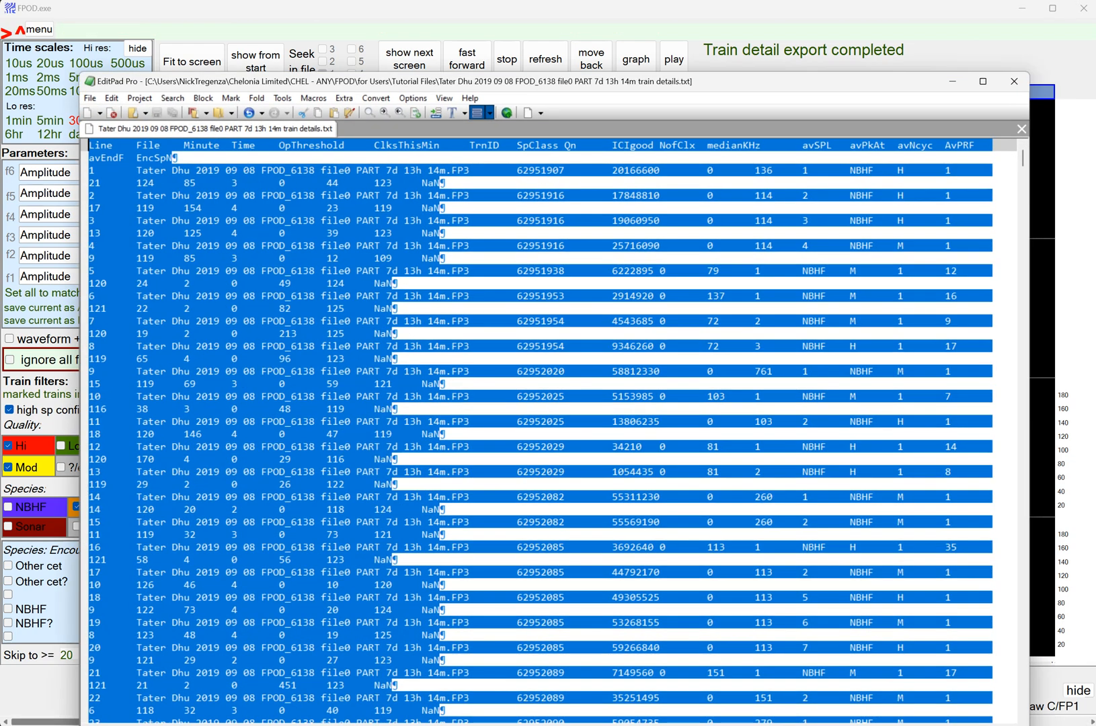
pyautogui.click(90, 98)
pyautogui.click(102, 129)
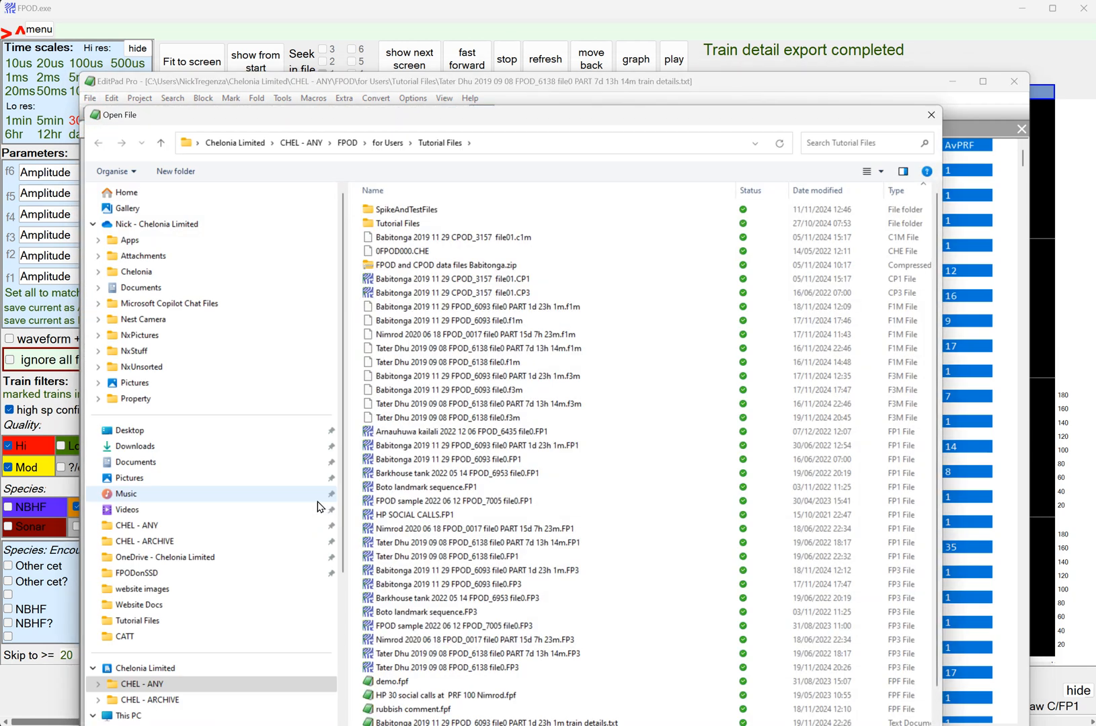
pyautogui.doubleClick(496, 723)
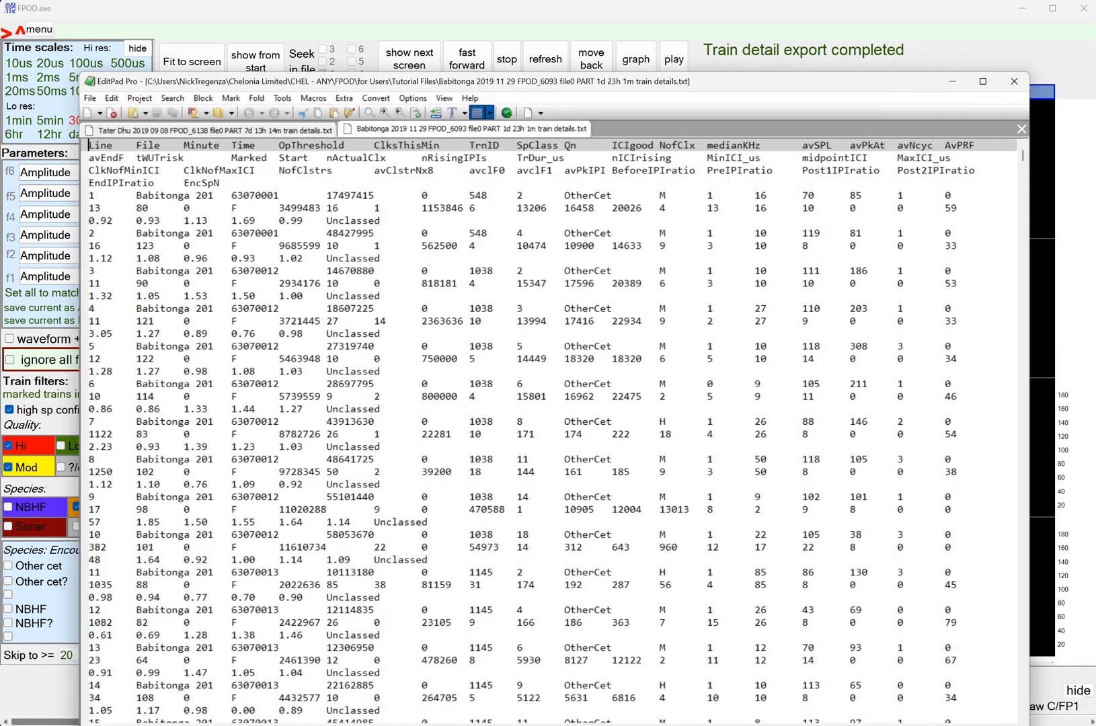
# Copy all the train details text into a new sheet of Book2 in Excel and look across the pasted columns.
pyautogui.hotkey('ctrl', 'a')
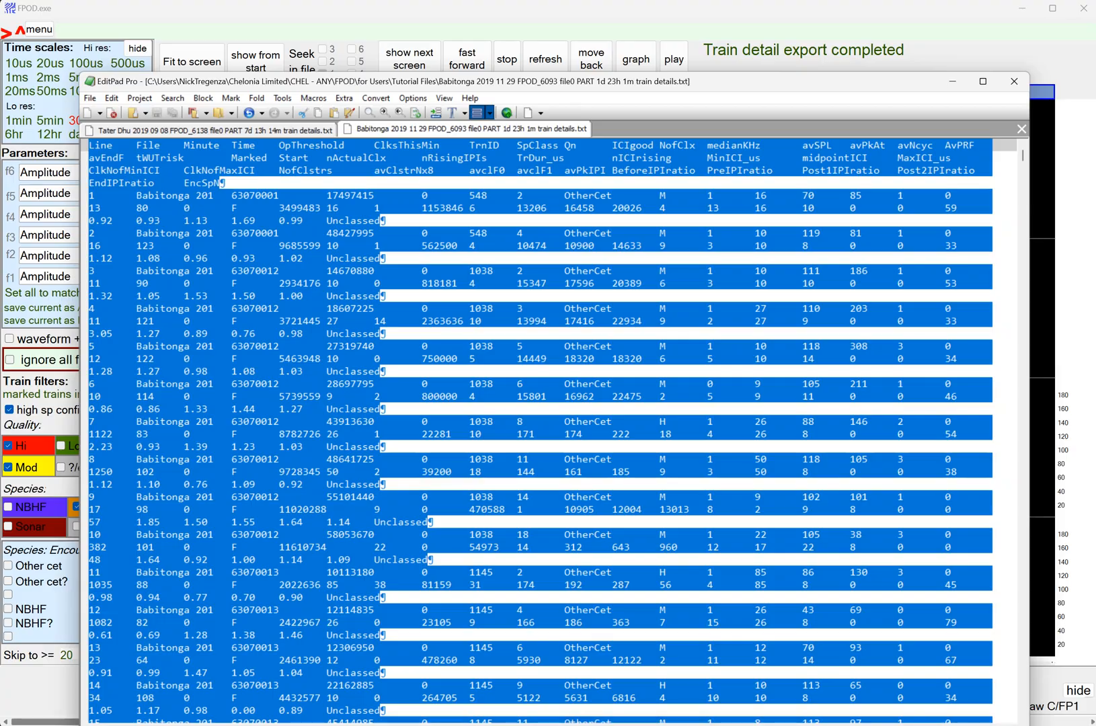
pyautogui.hotkey('alt', 'Tab')
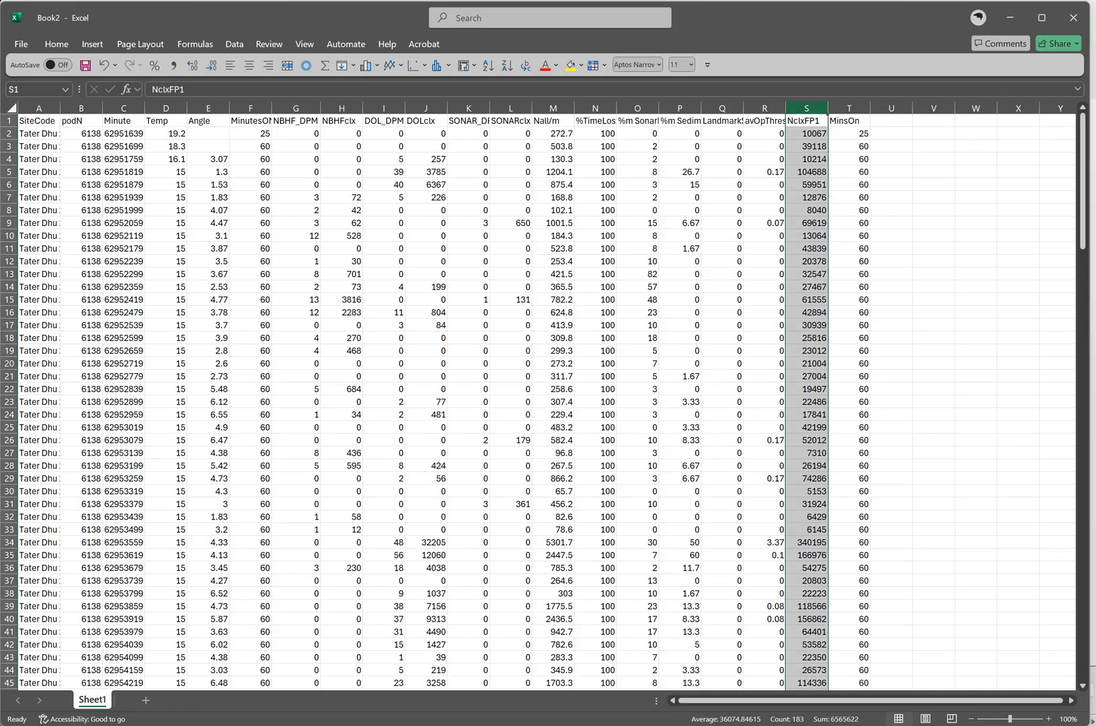
pyautogui.click(145, 700)
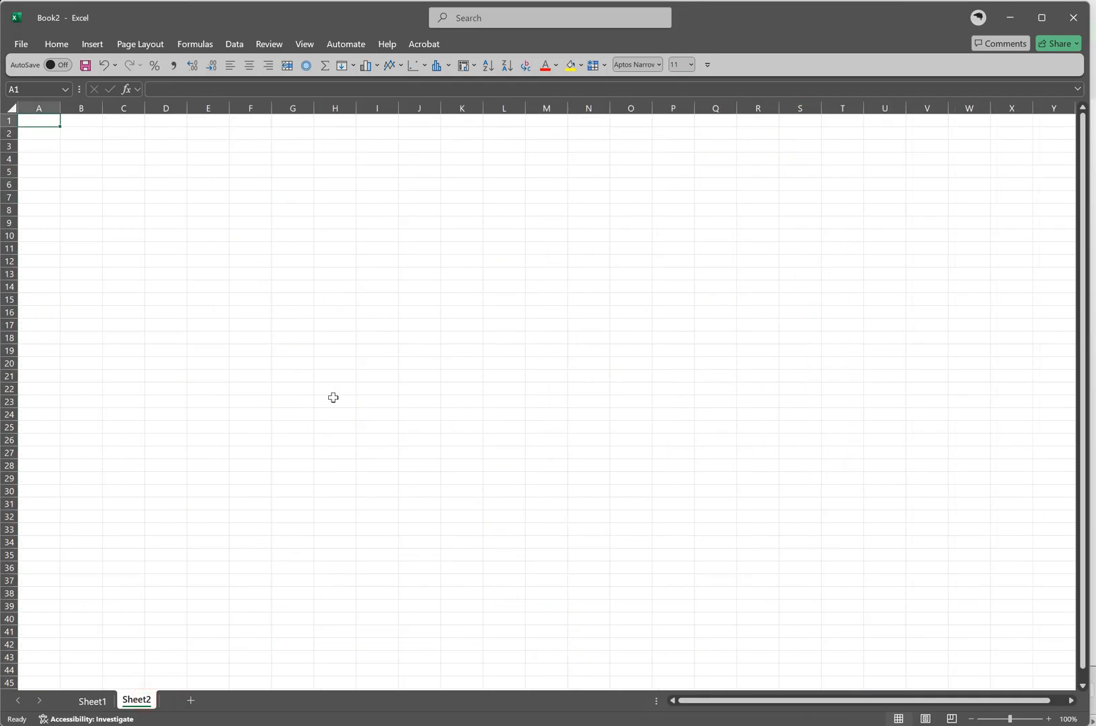
pyautogui.hotkey('ctrl', 'v')
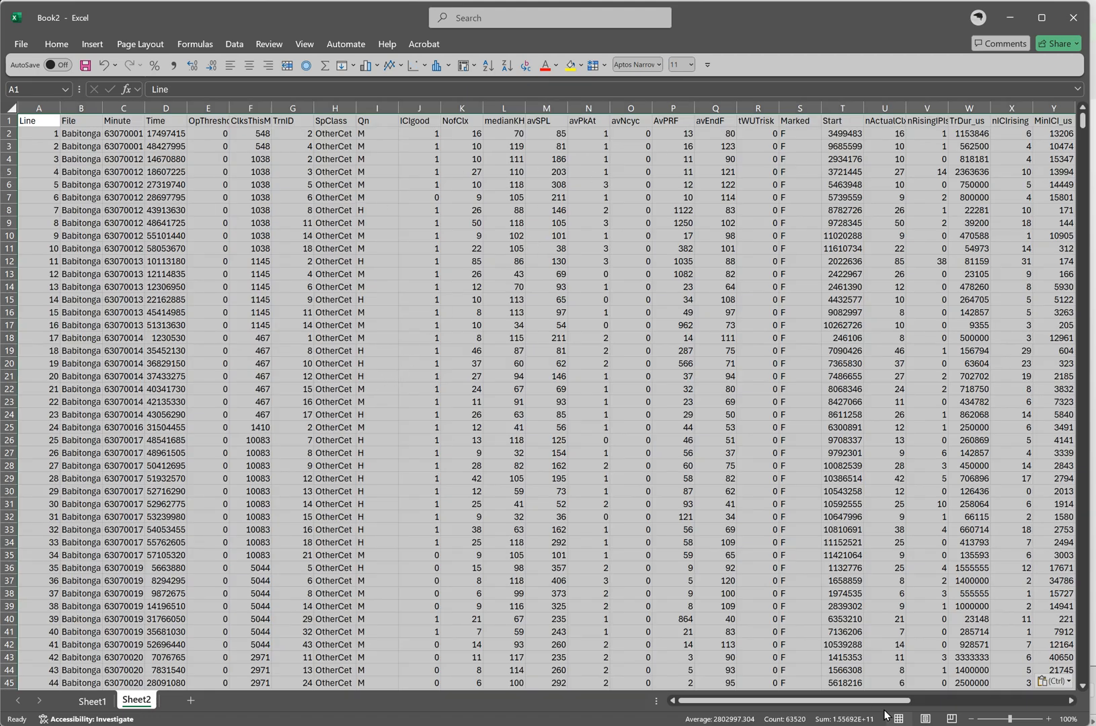
pyautogui.moveTo(1083, 134)
pyautogui.mouseDown()
pyautogui.moveTo(1083, 673)
pyautogui.moveTo(1083, 119)
pyautogui.mouseUp()
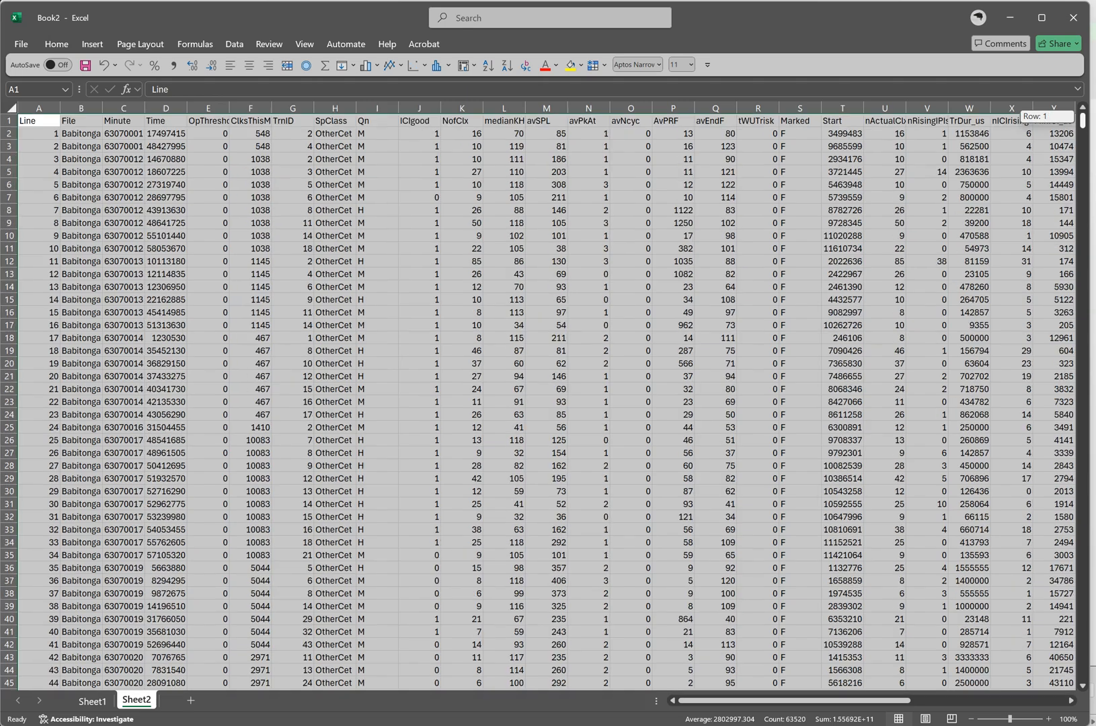
pyautogui.moveTo(897, 703); pyautogui.dragTo(1047, 703)
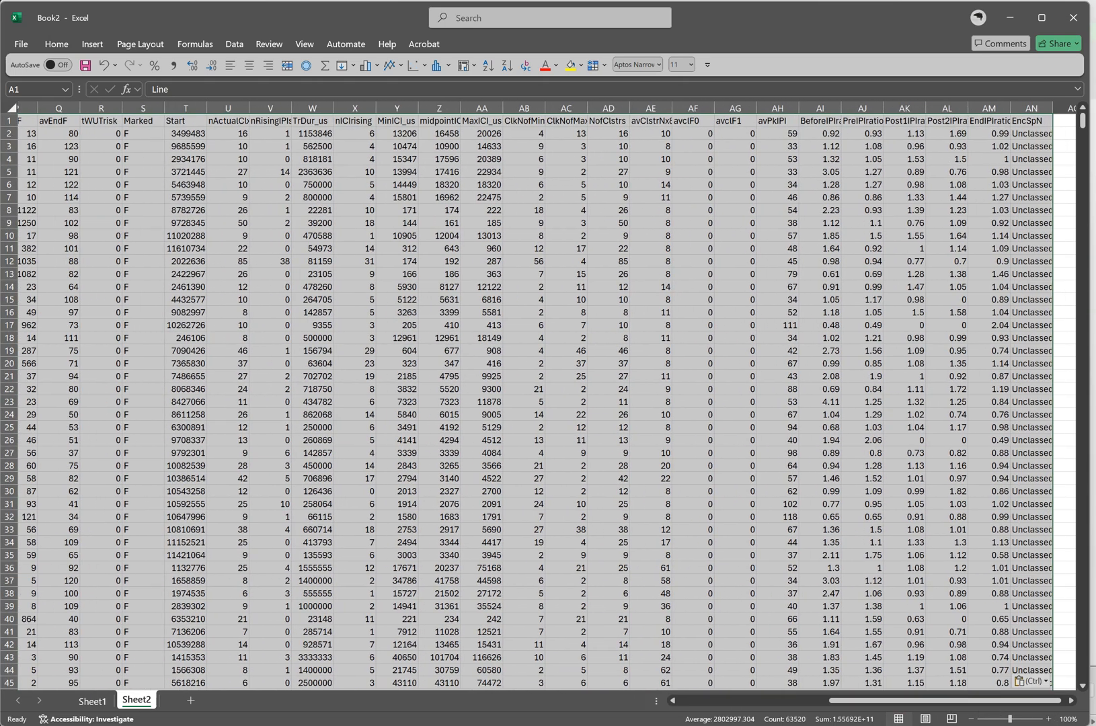
# Switch back to FPOD and examine the data export options for encounter details, wave details and click details.
pyautogui.click(723, 725)
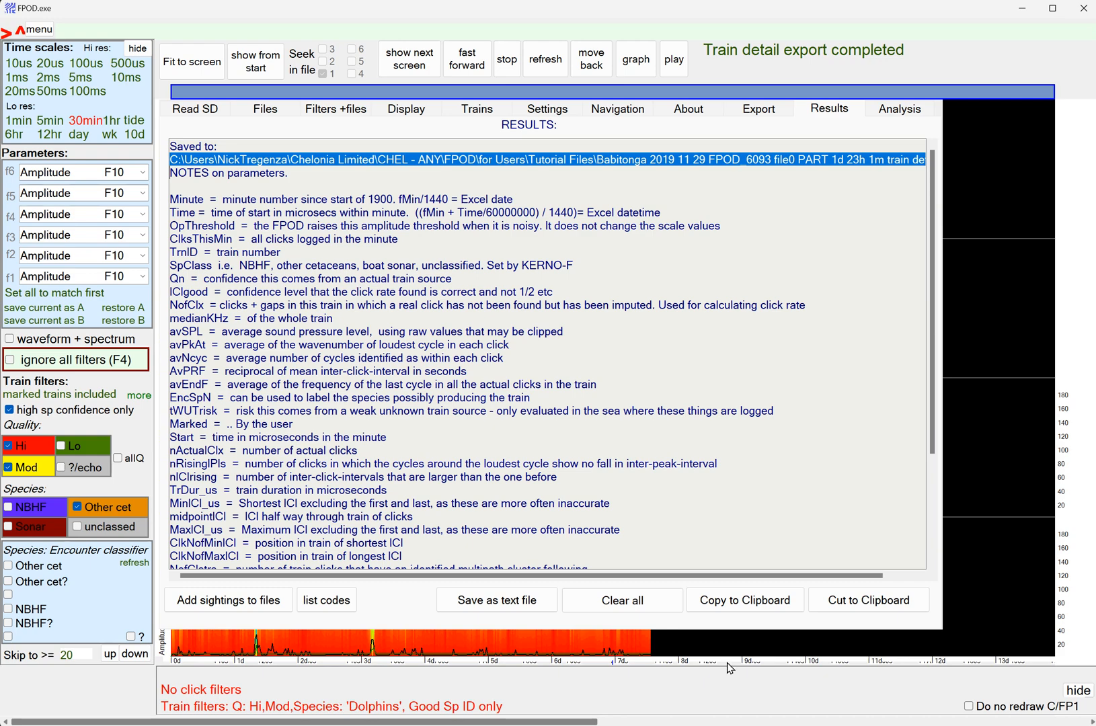
pyautogui.click(758, 113)
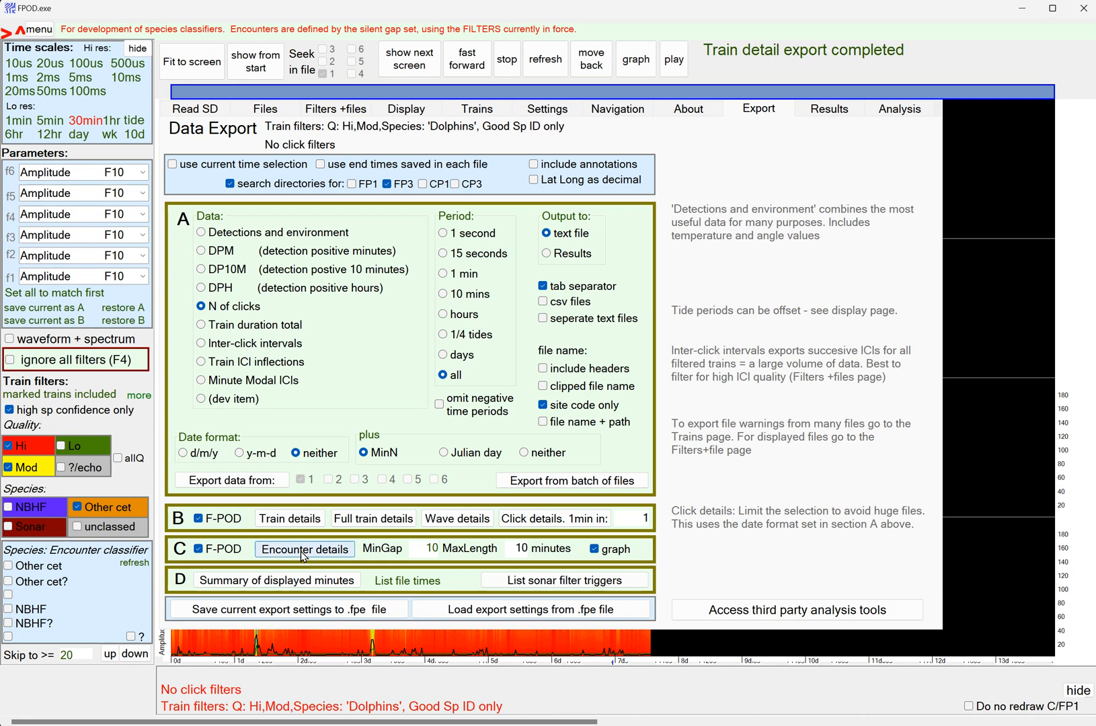
pyautogui.click(472, 523)
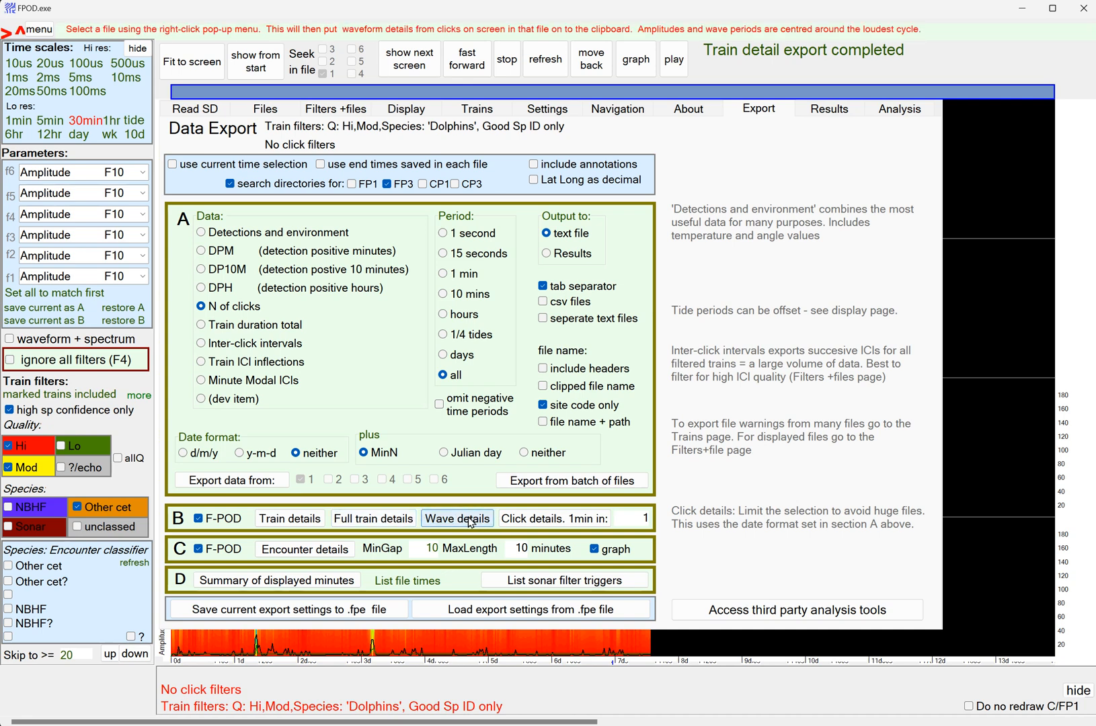
pyautogui.click(504, 521)
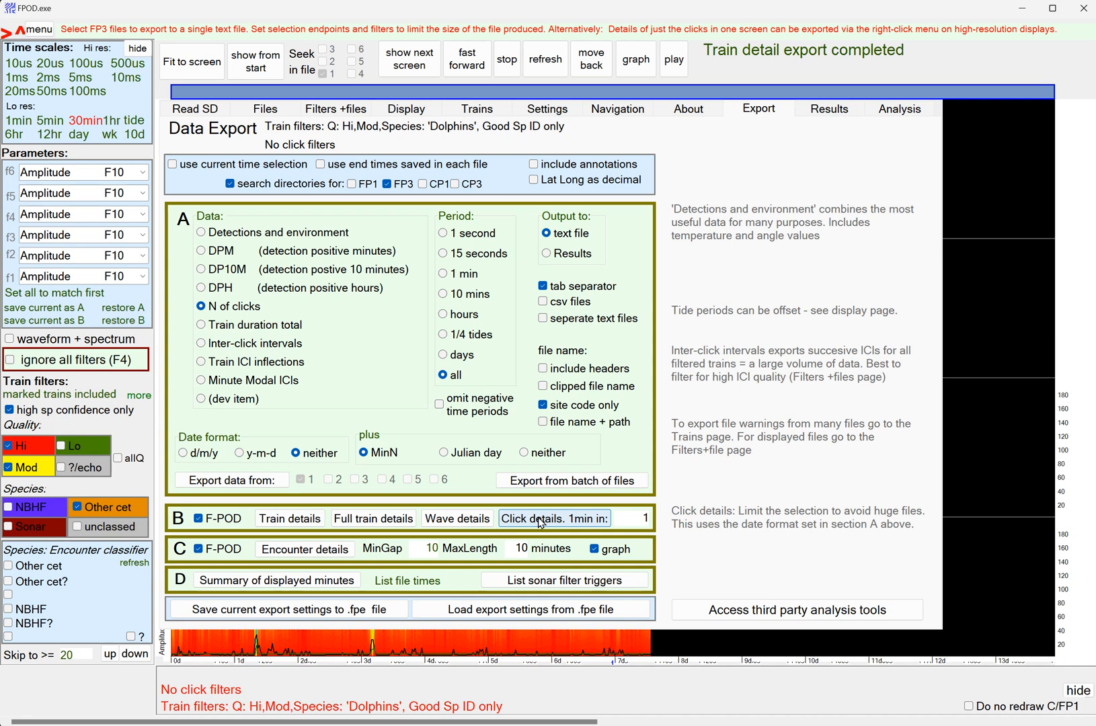
# Open the third-party analysis tools' export utility and examine its export types and selectable features.
pyautogui.click(834, 615)
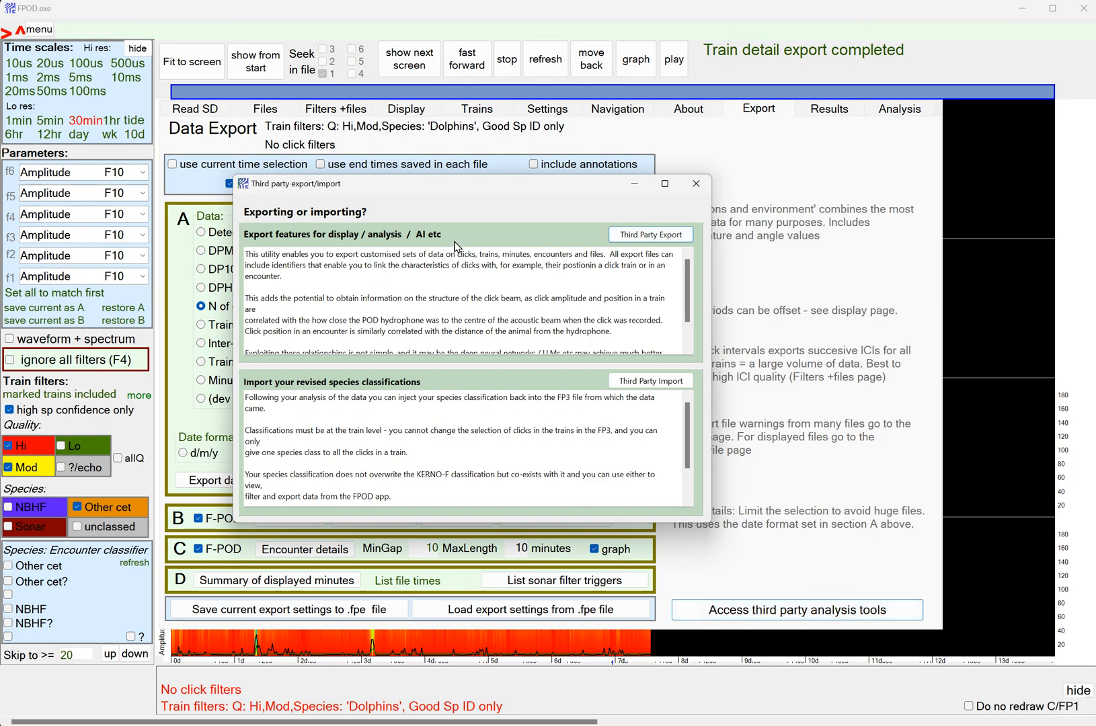
pyautogui.click(628, 237)
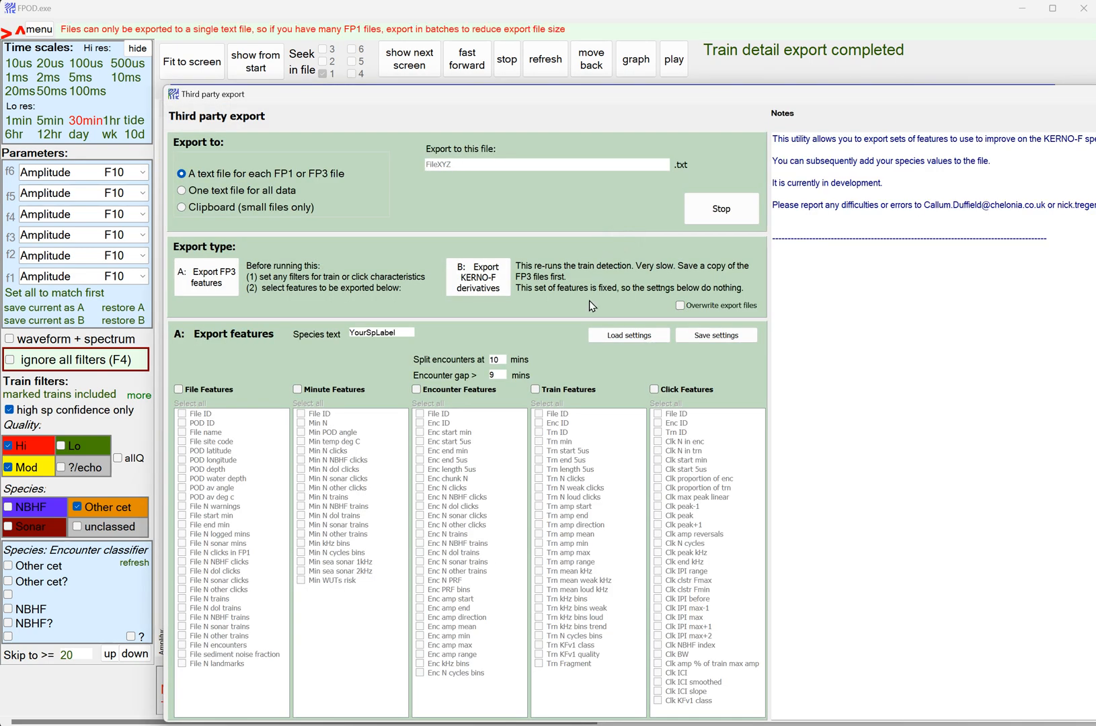
pyautogui.moveTo(698, 93); pyautogui.dragTo(688, 30)
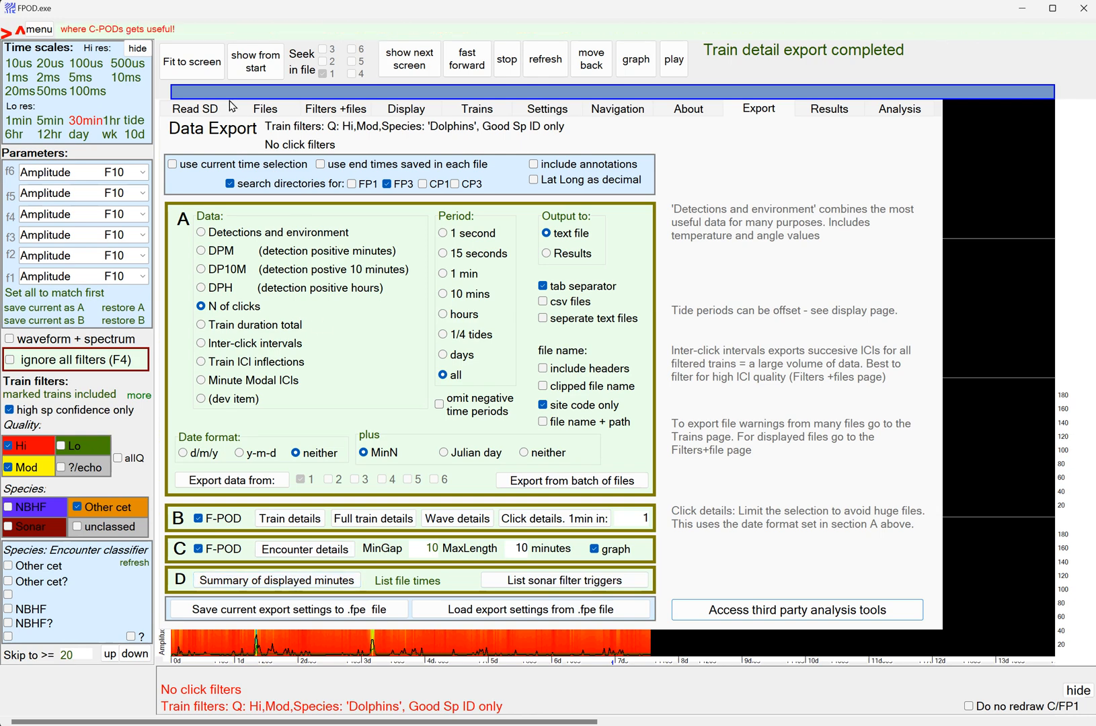
# Review the open-file settings and the train, click and minute filters, and return to the data export options.
pyautogui.click(259, 110)
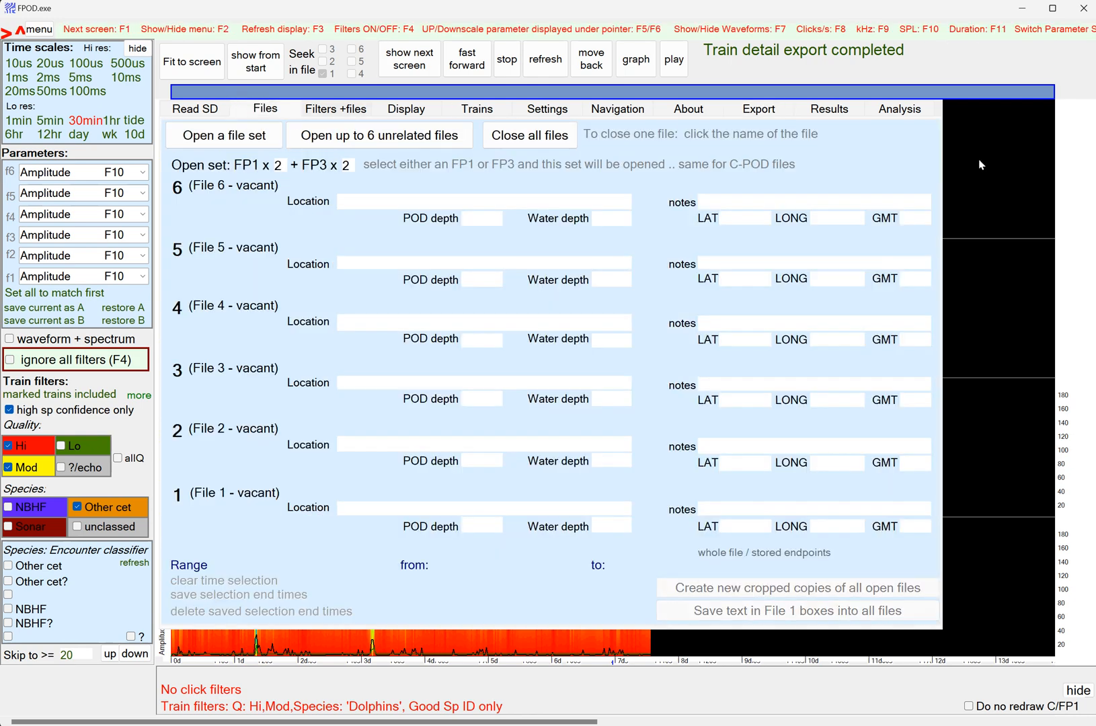
pyautogui.click(757, 115)
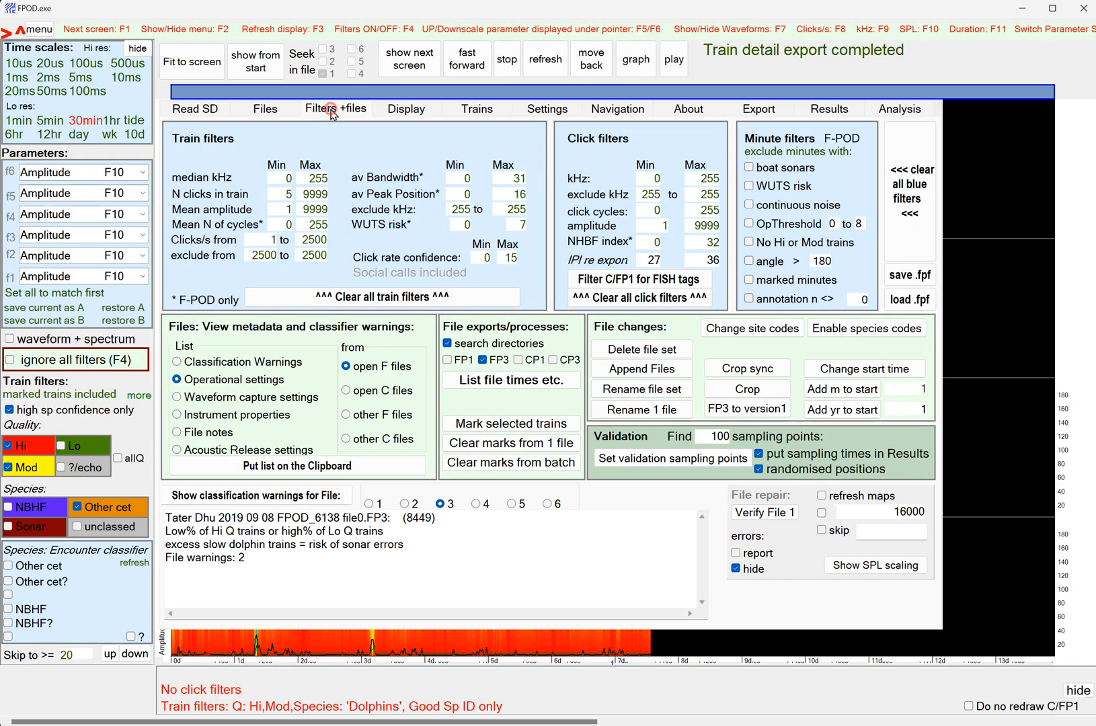
pyautogui.click(332, 111)
pyautogui.click(766, 110)
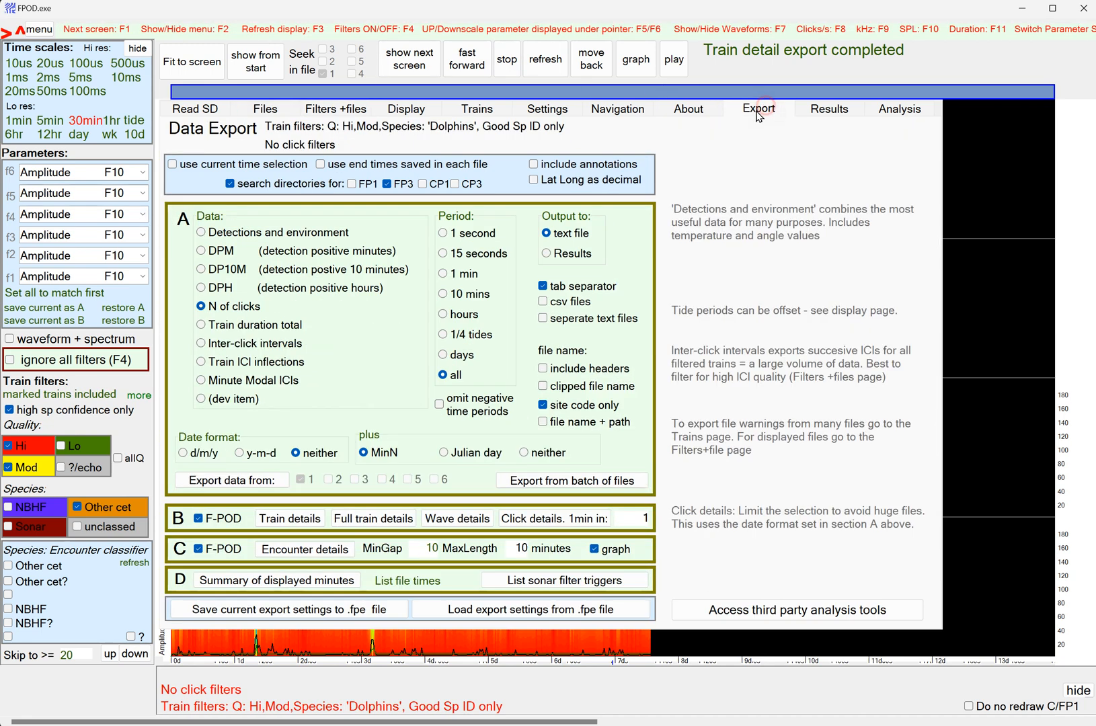